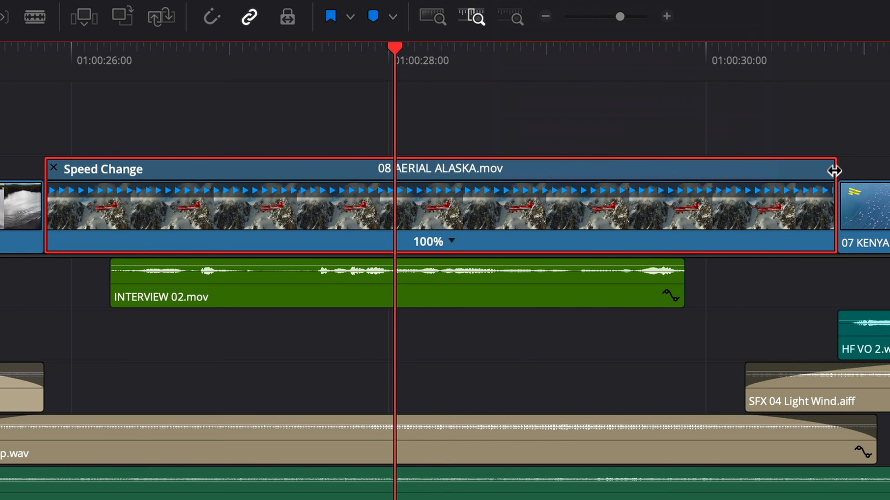
Speed up 08 AERIAL ALASKA.mov by shortening it, and stretch 09 LAKE TAXI.mov to 62% speed so it fills the gap.
{"action": "left_click_drag", "start_coordinate": [828, 170], "coordinate": [580, 181]}
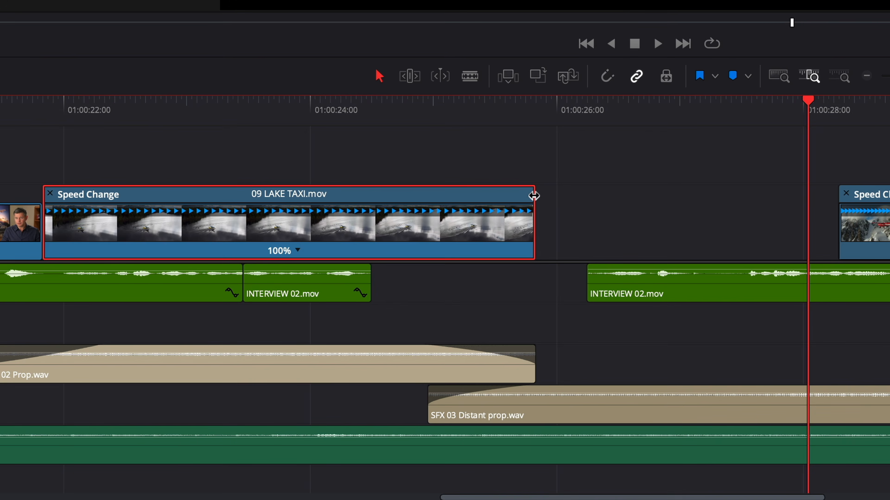
{"action": "left_click_drag", "start_coordinate": [534, 196], "coordinate": [837, 209]}
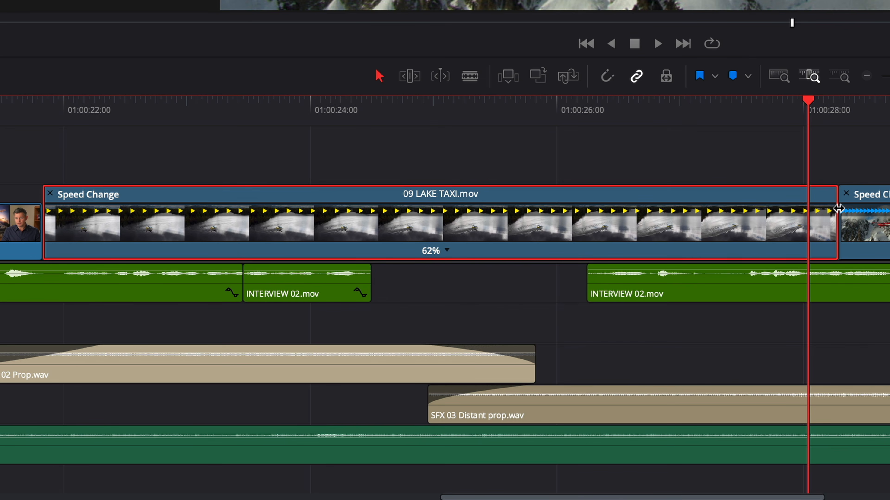
Change the speed of 09 LAKE TAXI.mov to 50% using its retime controls.
{"action": "left_click", "coordinate": [447, 251]}
{"action": "mouse_move", "coordinate": [490, 311]}
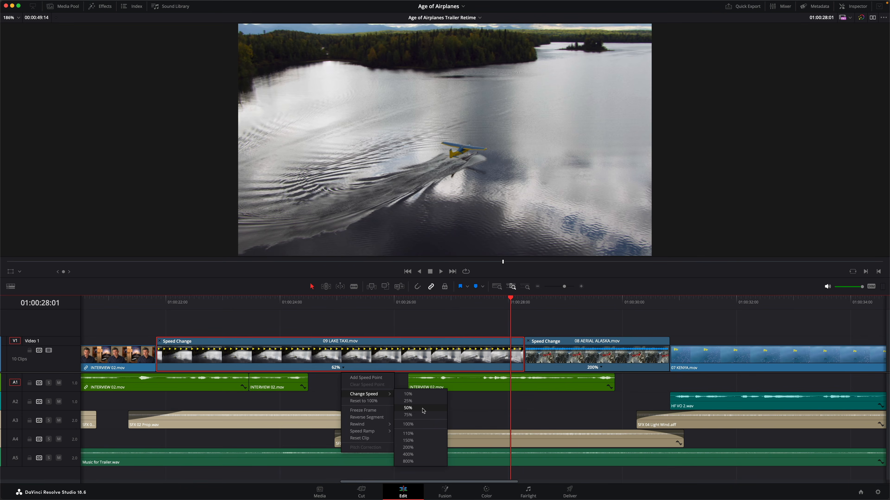
{"action": "left_click", "coordinate": [618, 340]}
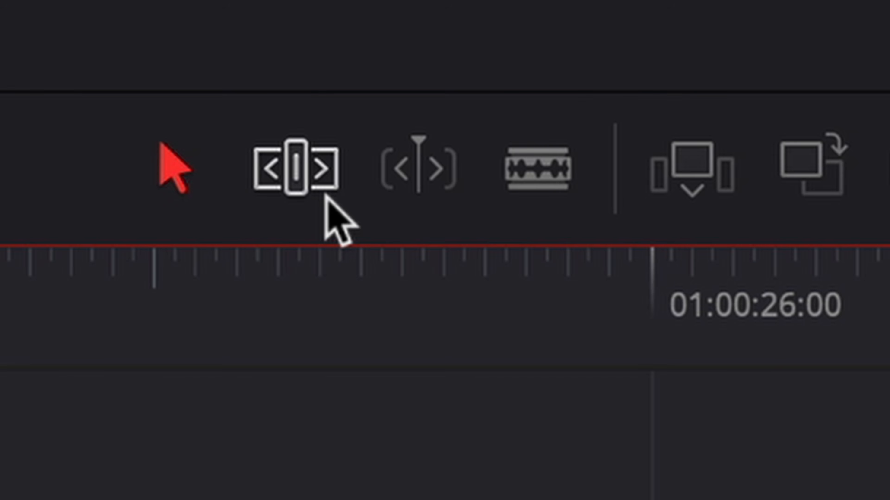
In Trim Edit mode, ripple-retime 08 AERIAL ALASKA.mov from its end to 139% and back to 100%, and also retime it from its start.
{"action": "left_click", "coordinate": [325, 196]}
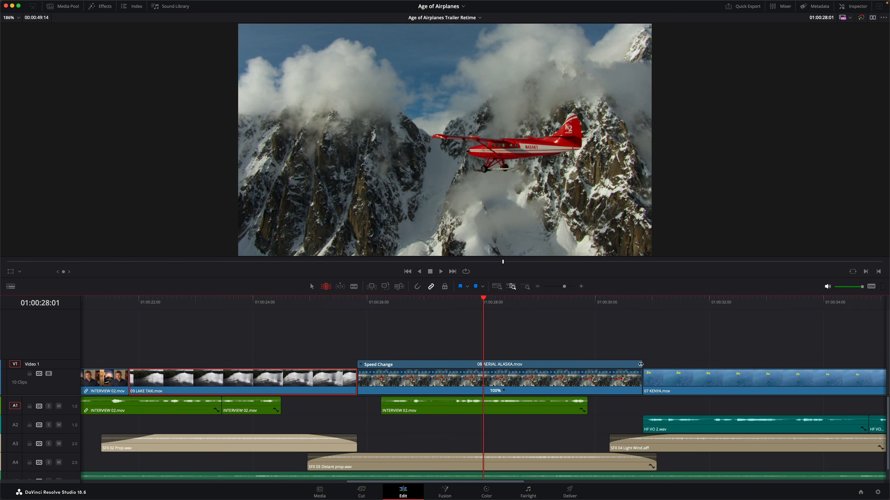
{"action": "left_click_drag", "start_coordinate": [641, 364], "coordinate": [555, 367]}
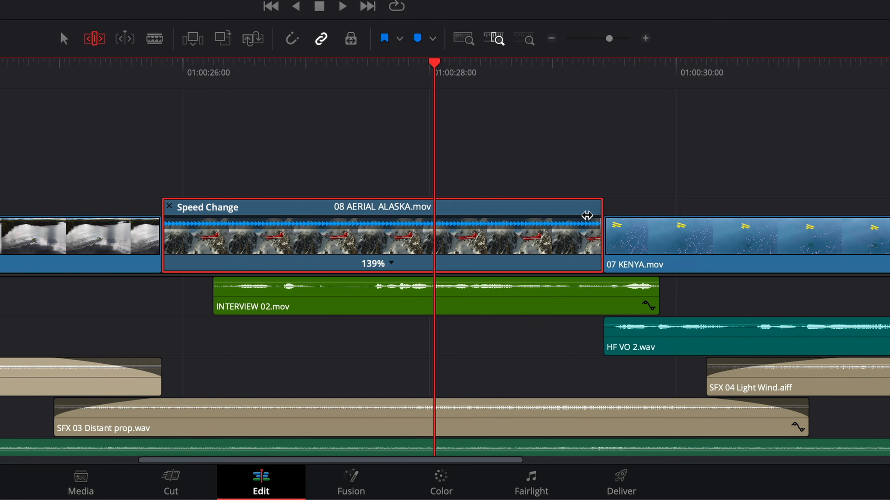
{"action": "left_click_drag", "start_coordinate": [586, 215], "coordinate": [773, 207]}
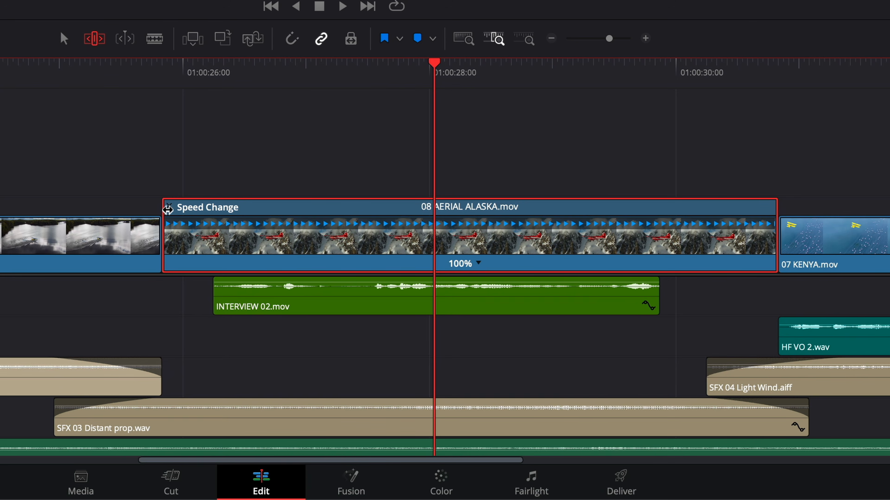
{"action": "left_click_drag", "start_coordinate": [164, 210], "coordinate": [312, 219]}
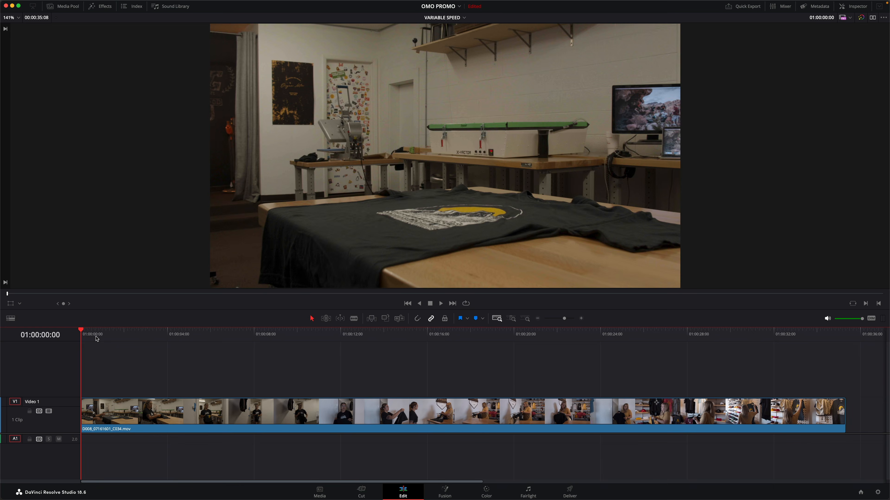
Show the retime controls on the clip in the VARIABLE SPEED timeline and add a speed point at 01:00:11:01.
{"action": "left_click_drag", "start_coordinate": [97, 338], "coordinate": [320, 354]}
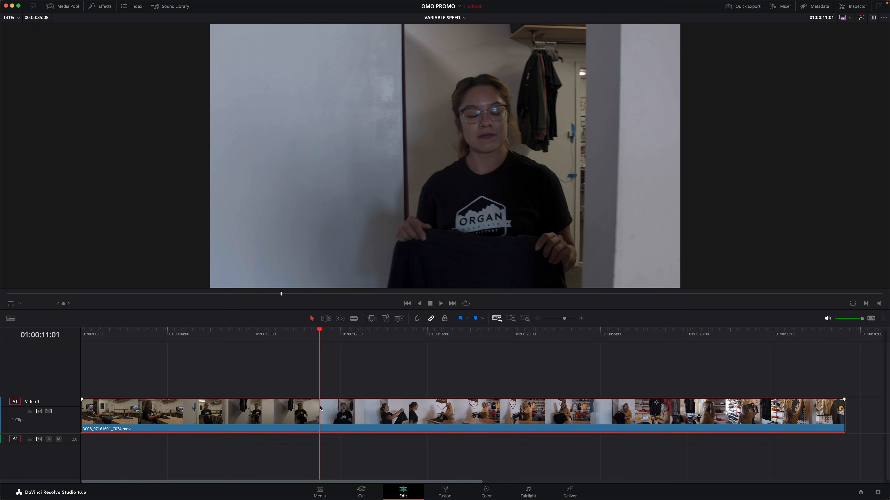
{"action": "key", "text": "super+r"}
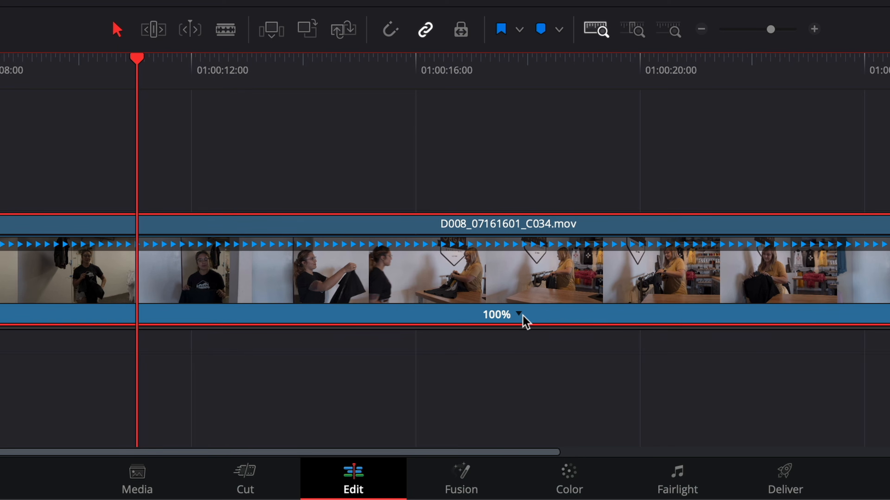
{"action": "left_click", "coordinate": [467, 428]}
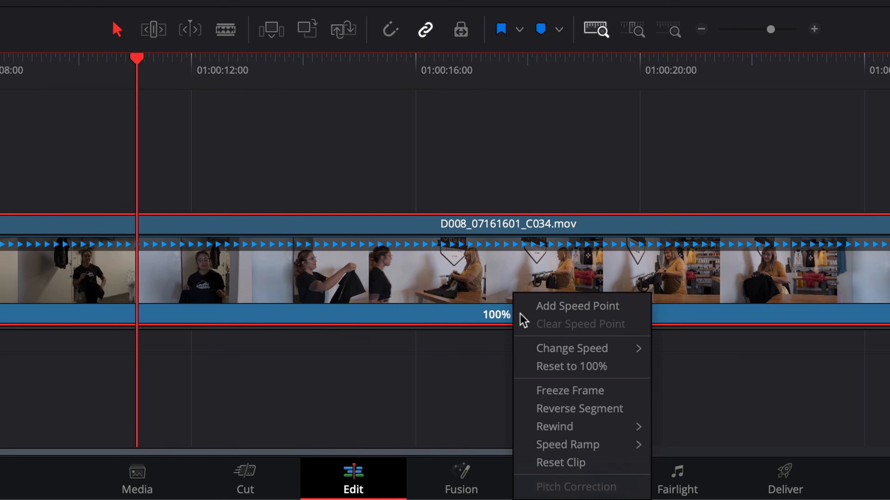
{"action": "left_click", "coordinate": [639, 306]}
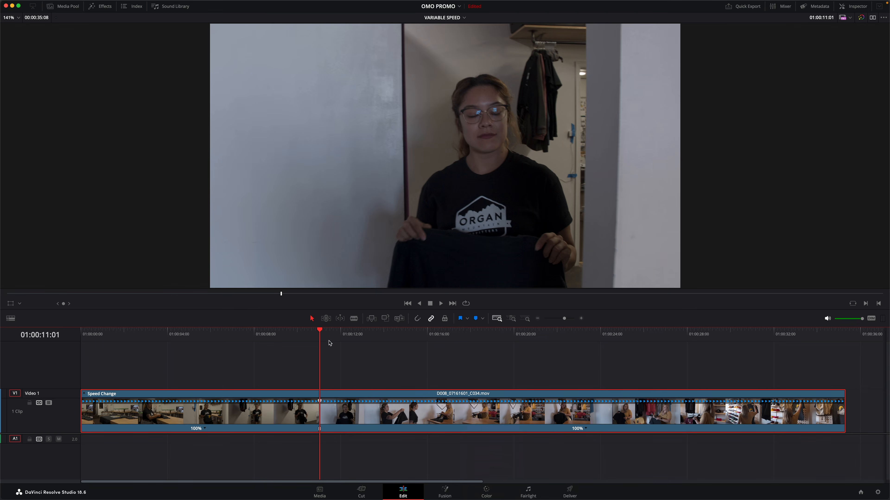
Add two more speed points to the clip, at 01:00:15:16 and just before 01:00:32:00.
{"action": "left_click_drag", "start_coordinate": [139, 70], "coordinate": [470, 76]}
{"action": "left_click_drag", "start_coordinate": [451, 337], "coordinate": [420, 337]}
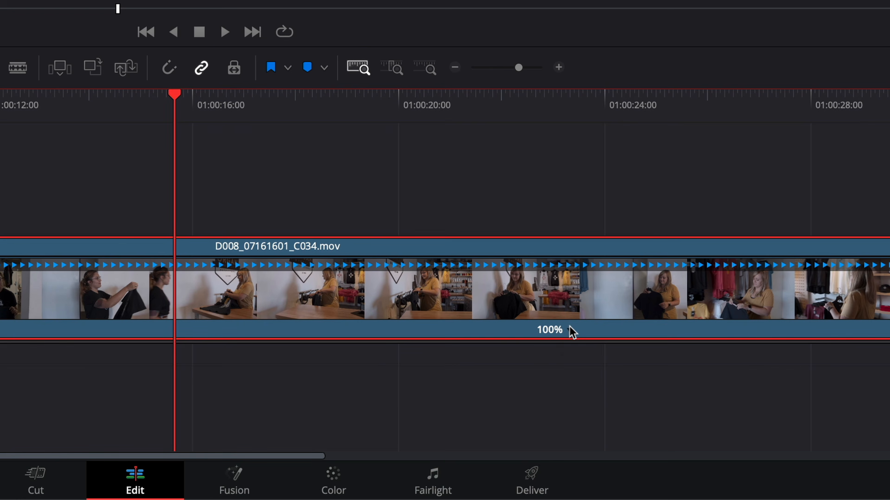
{"action": "left_click", "coordinate": [585, 428]}
{"action": "left_click", "coordinate": [675, 328]}
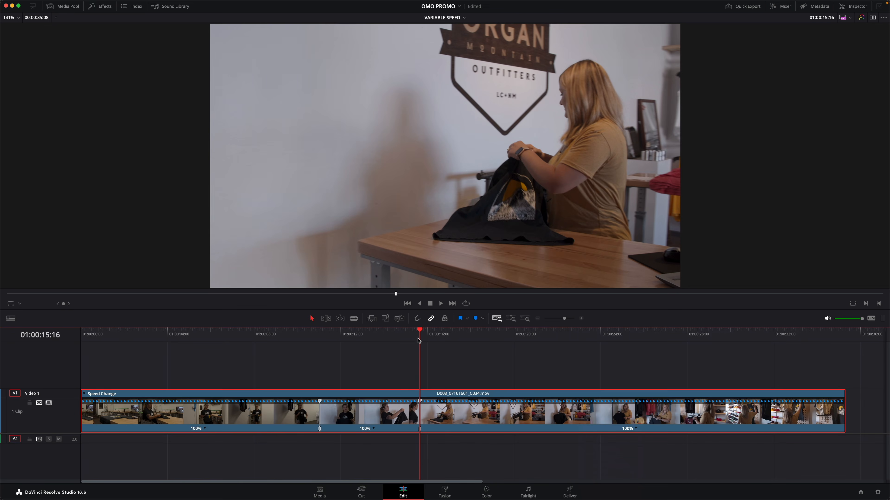
{"action": "left_click_drag", "start_coordinate": [418, 340], "coordinate": [772, 345]}
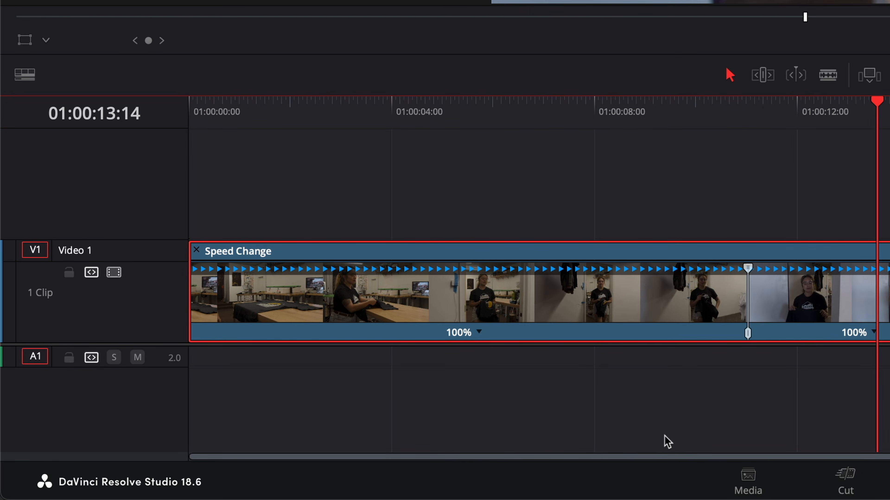
Change the speeds of the clip's first three segments to 400%, 150% and 400%.
{"action": "left_click", "coordinate": [478, 332]}
{"action": "mouse_move", "coordinate": [512, 364]}
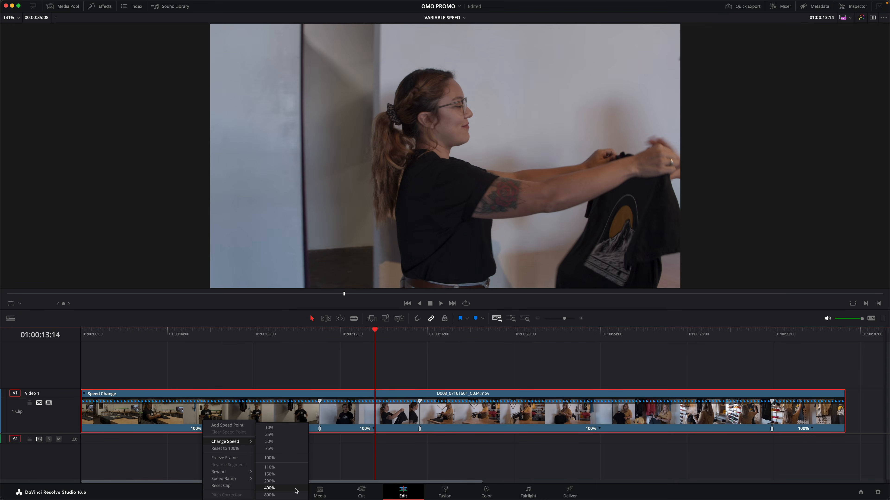
{"action": "left_click", "coordinate": [693, 479]}
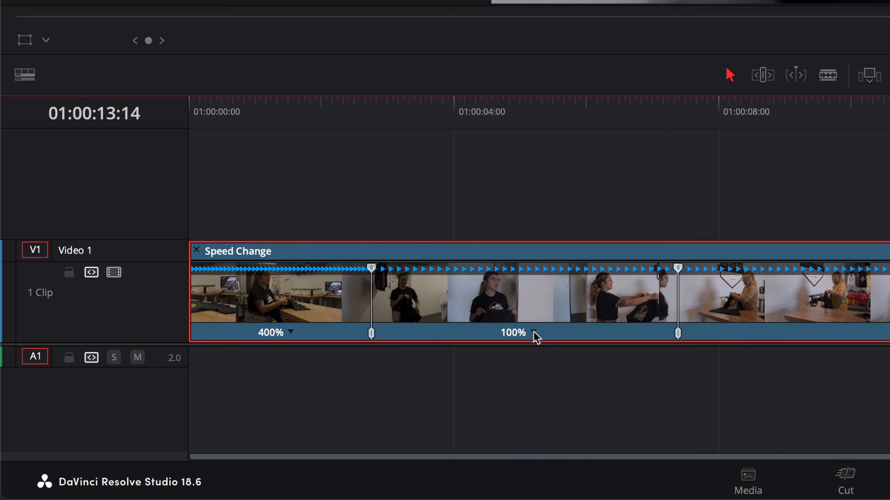
{"action": "left_click", "coordinate": [228, 428]}
{"action": "mouse_move", "coordinate": [582, 365]}
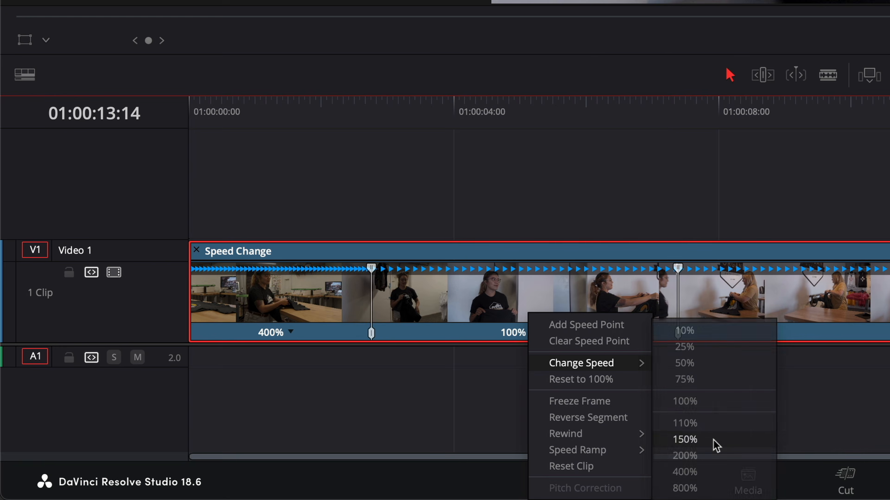
{"action": "left_click", "coordinate": [714, 443]}
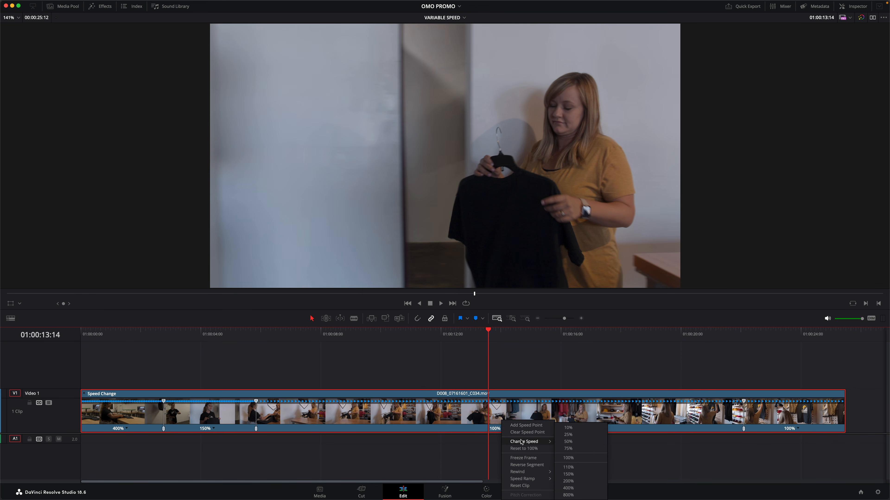
{"action": "left_click", "coordinate": [574, 488]}
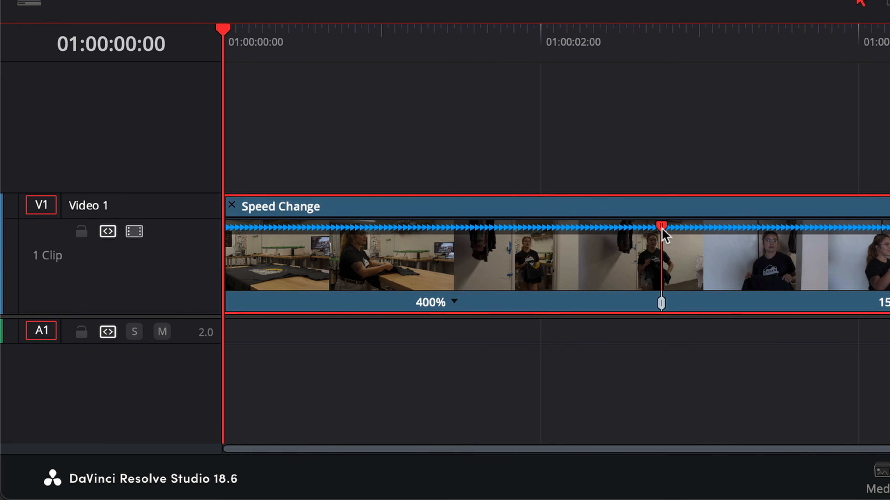
Move the upper handles of the first and third speed points to retime the first segment to 1250% and the third to 1200%.
{"action": "left_click_drag", "start_coordinate": [662, 230], "coordinate": [362, 251]}
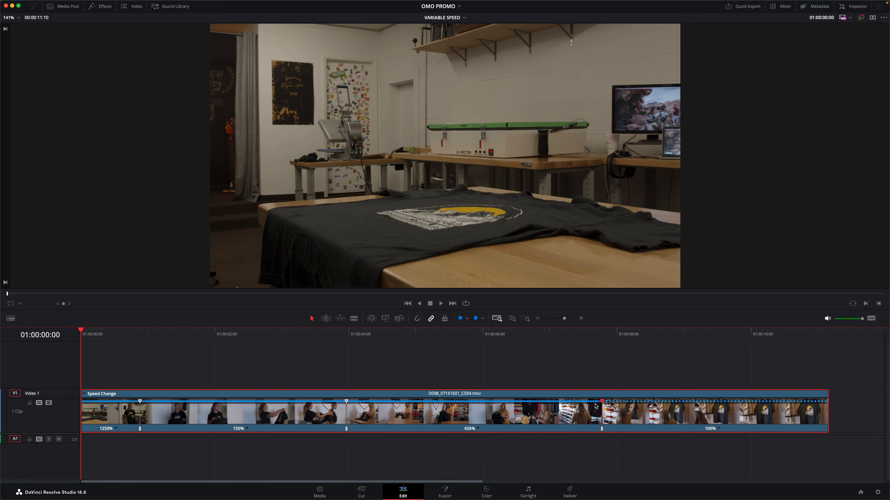
{"action": "left_click_drag", "start_coordinate": [595, 404], "coordinate": [452, 401]}
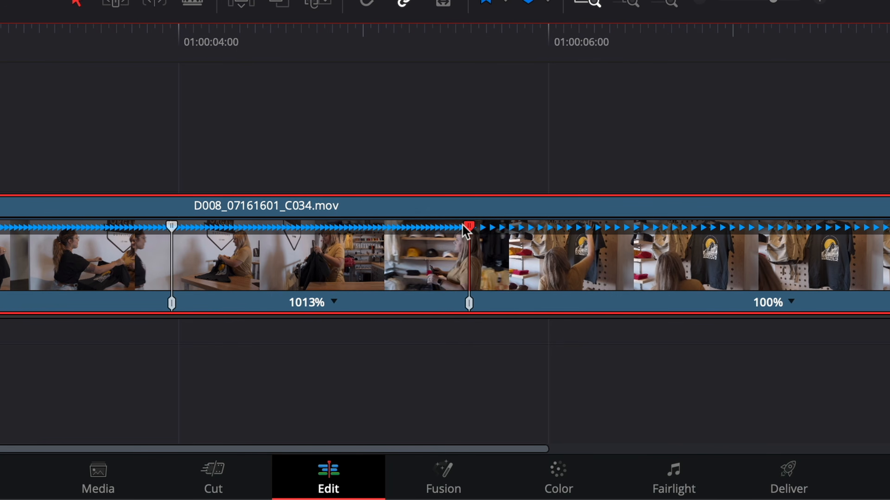
{"action": "left_click_drag", "start_coordinate": [466, 231], "coordinate": [422, 229]}
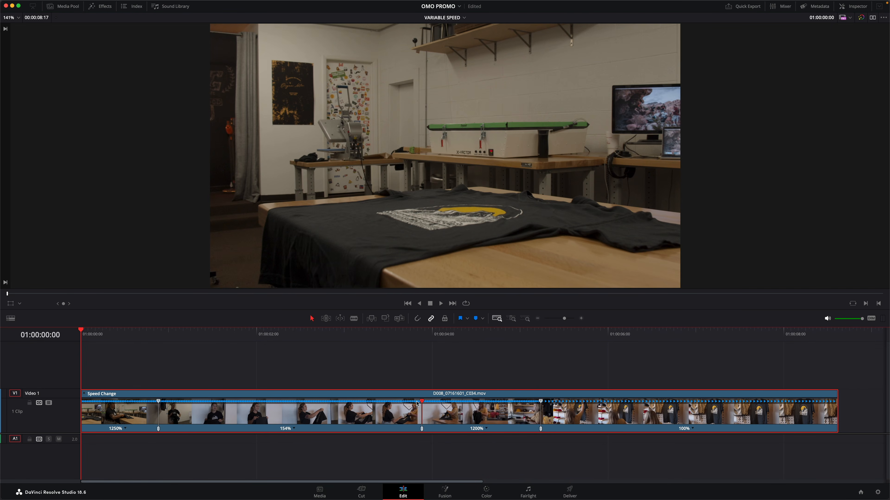
Retime the second segment to 202% by moving its end speed point, and shorten the clip's last segment to 200% speed.
{"action": "left_click_drag", "start_coordinate": [403, 404], "coordinate": [364, 405]}
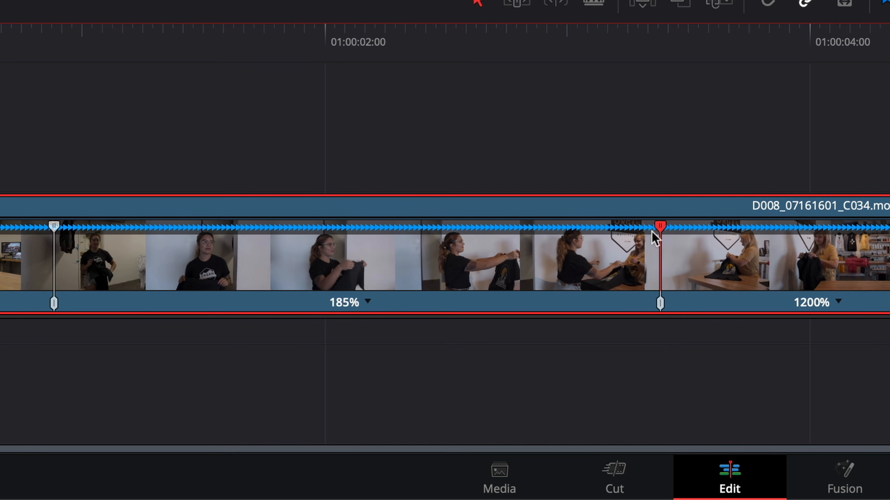
{"action": "left_click_drag", "start_coordinate": [621, 240], "coordinate": [611, 238]}
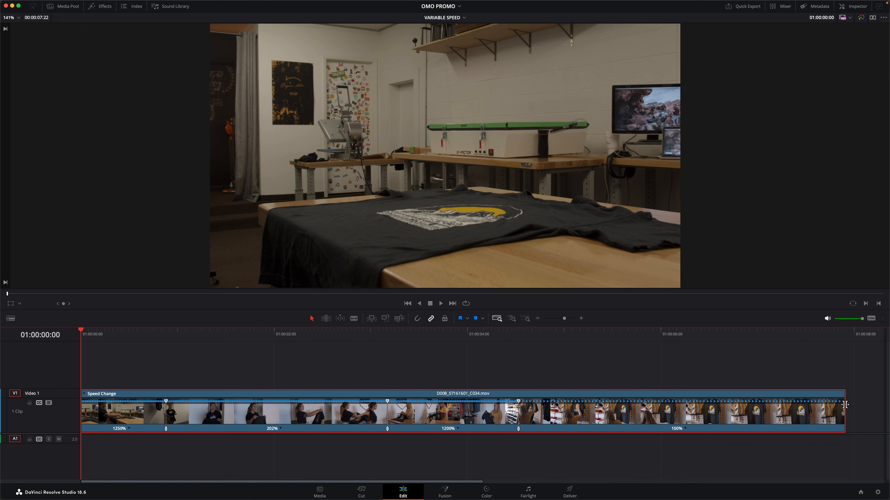
{"action": "left_click_drag", "start_coordinate": [843, 395], "coordinate": [708, 405]}
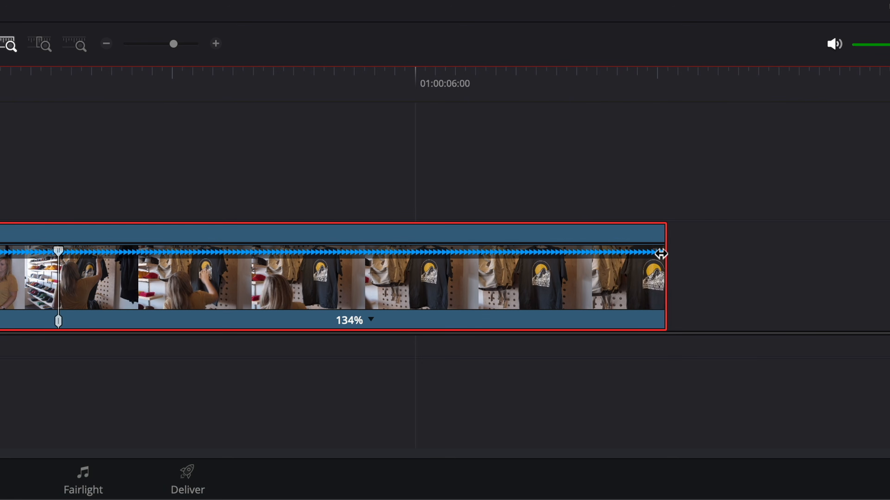
{"action": "left_click_drag", "start_coordinate": [536, 261], "coordinate": [472, 265]}
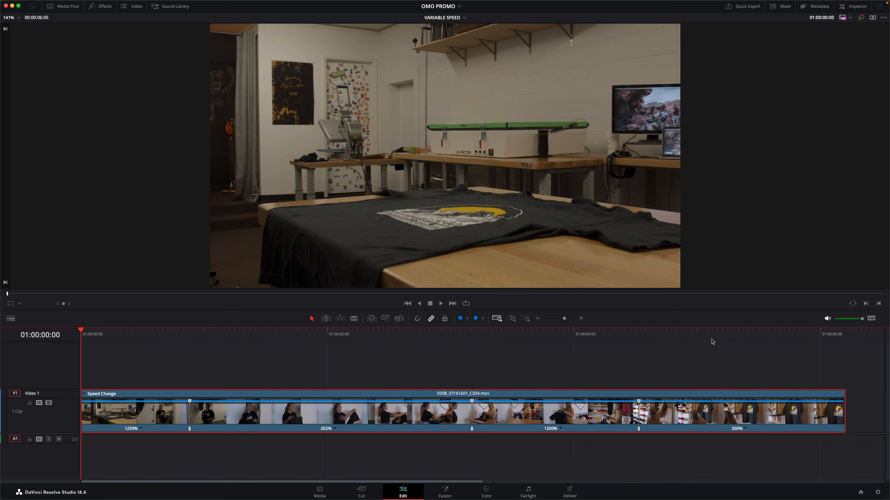
Add a speed point shortly before 01:00:06:00 and set the final segment's speed to 100%.
{"action": "left_click_drag", "start_coordinate": [712, 342], "coordinate": [780, 340]}
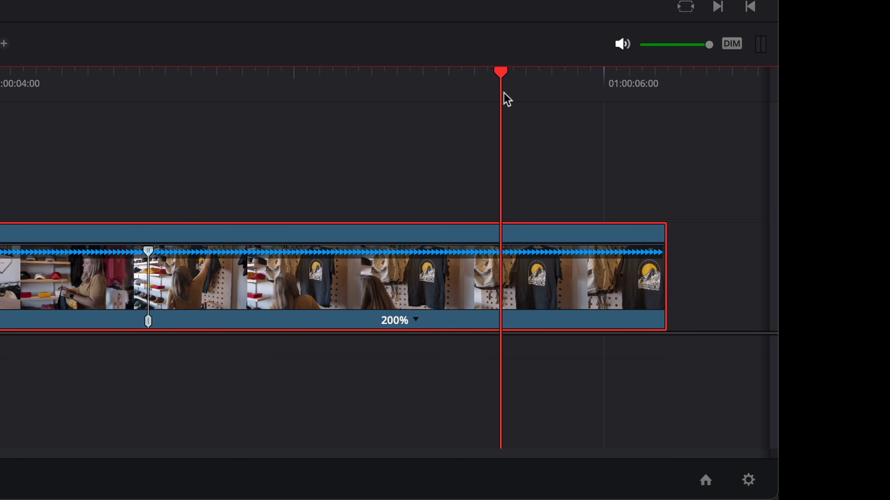
{"action": "key", "text": "shift+s"}
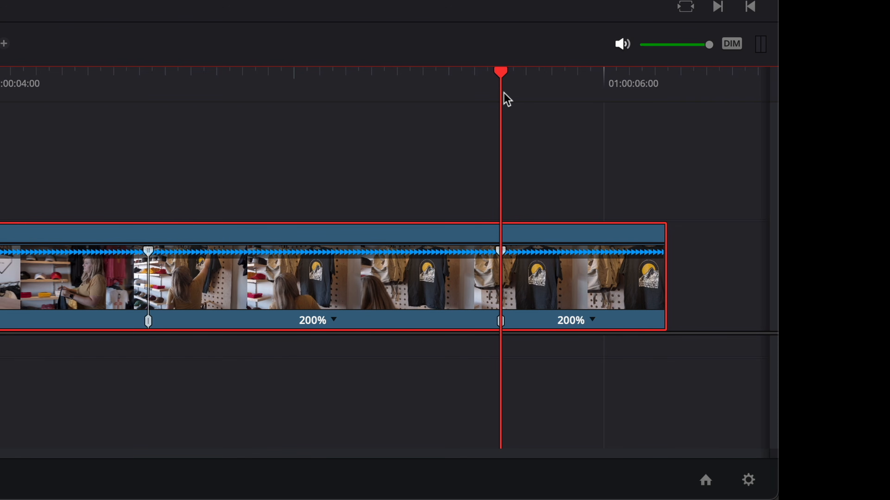
{"action": "left_click", "coordinate": [592, 321]}
{"action": "mouse_move", "coordinate": [608, 352]}
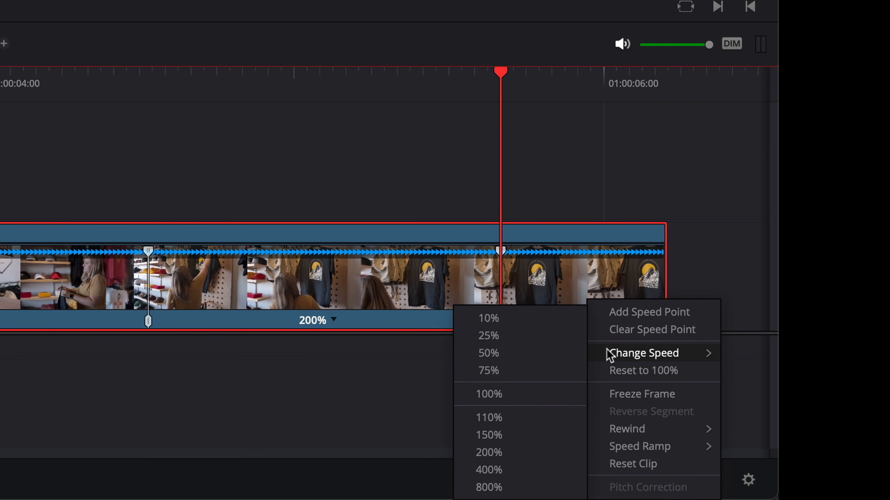
{"action": "left_click", "coordinate": [541, 398]}
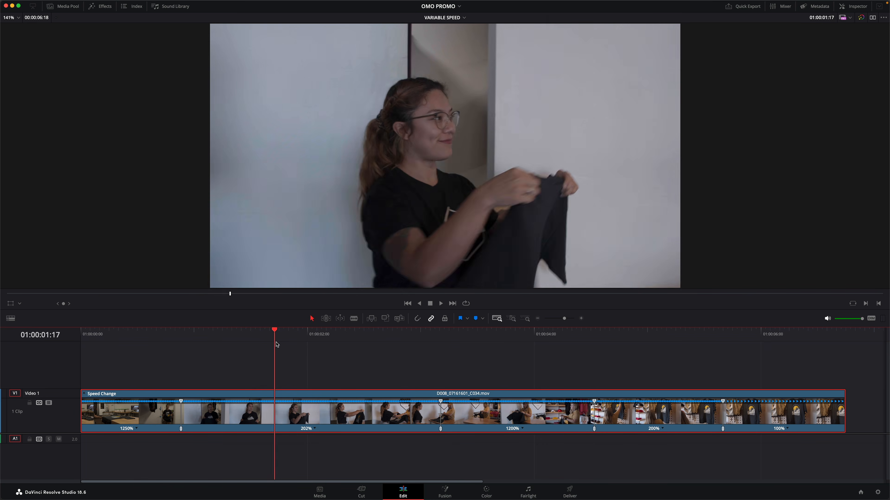
Shift the first speed point farther into the footage with its lower handle, keeping the segment speeds, and play back the transition.
{"action": "left_click_drag", "start_coordinate": [276, 345], "coordinate": [297, 345]}
{"action": "left_click_drag", "start_coordinate": [301, 346], "coordinate": [265, 347]}
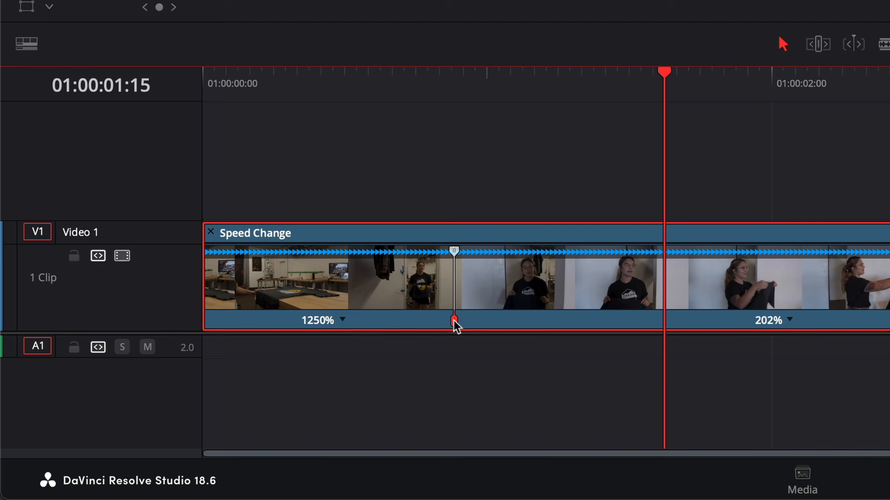
{"action": "left_click_drag", "start_coordinate": [454, 322], "coordinate": [527, 333]}
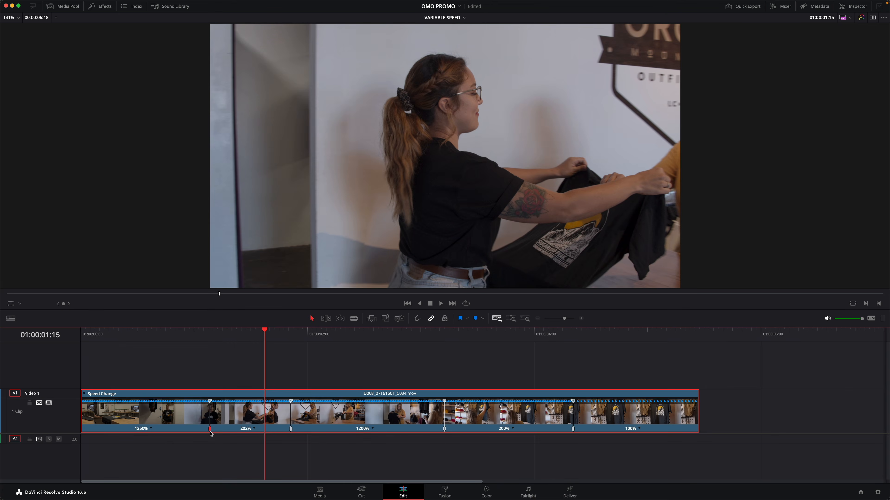
{"action": "left_click_drag", "start_coordinate": [209, 432], "coordinate": [210, 431]}
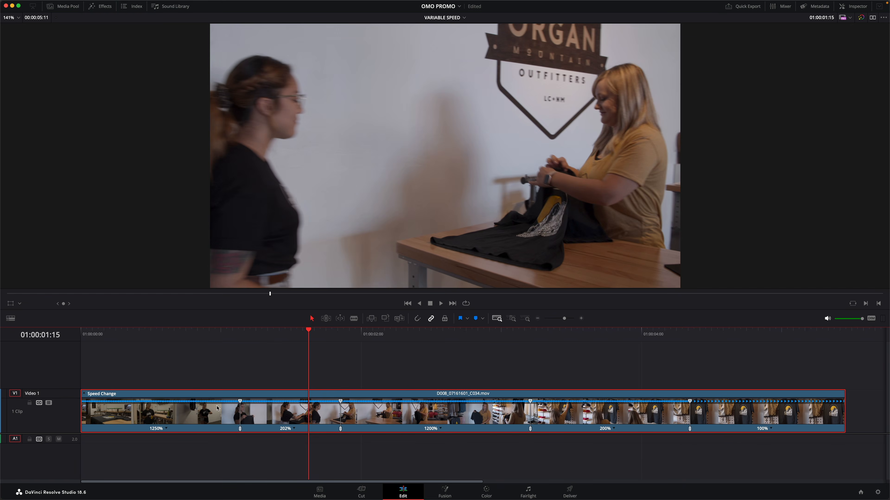
{"action": "left_click", "coordinate": [167, 343]}
{"action": "key", "text": "space"}
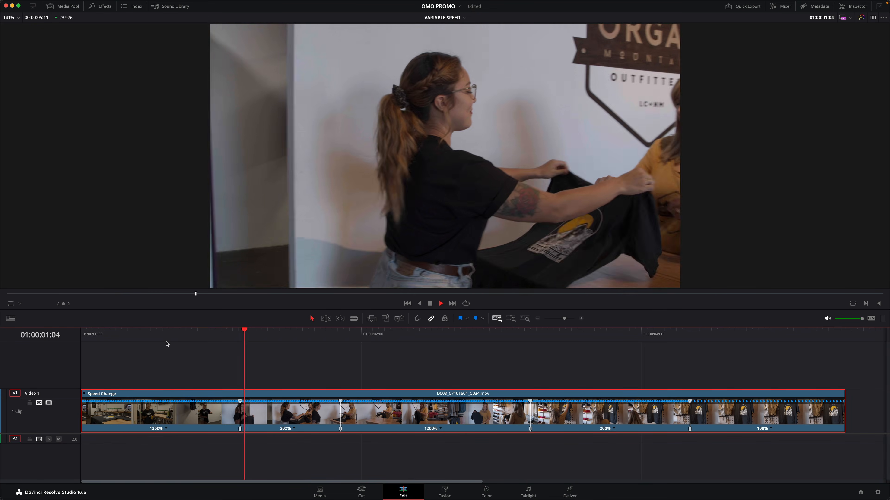
Show the variable-speed clip's retime curve, enlarge its display area, and scale the Retime Speed graph's range from 75% to 1345%.
{"action": "key", "text": "space"}
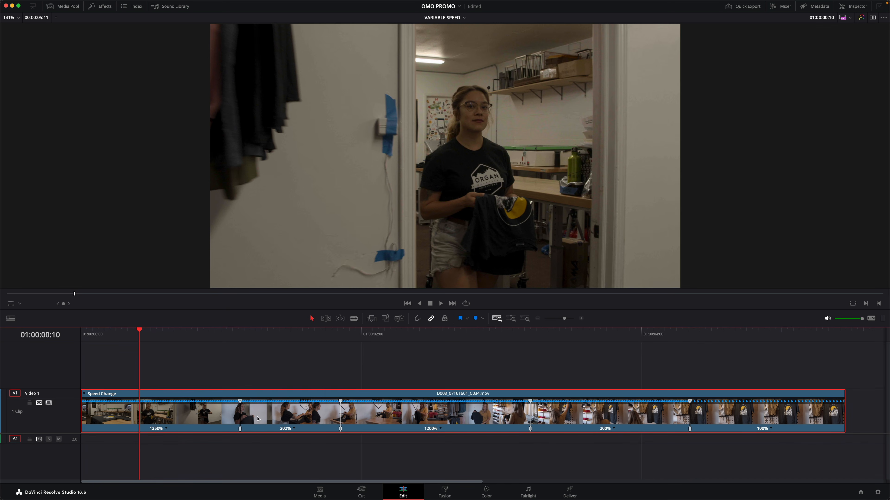
{"action": "right_click", "coordinate": [290, 417]}
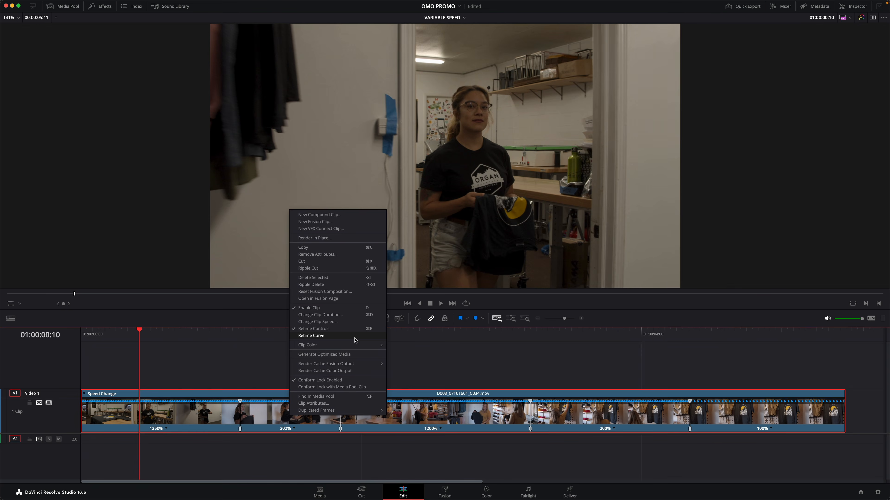
{"action": "left_click", "coordinate": [492, 172]}
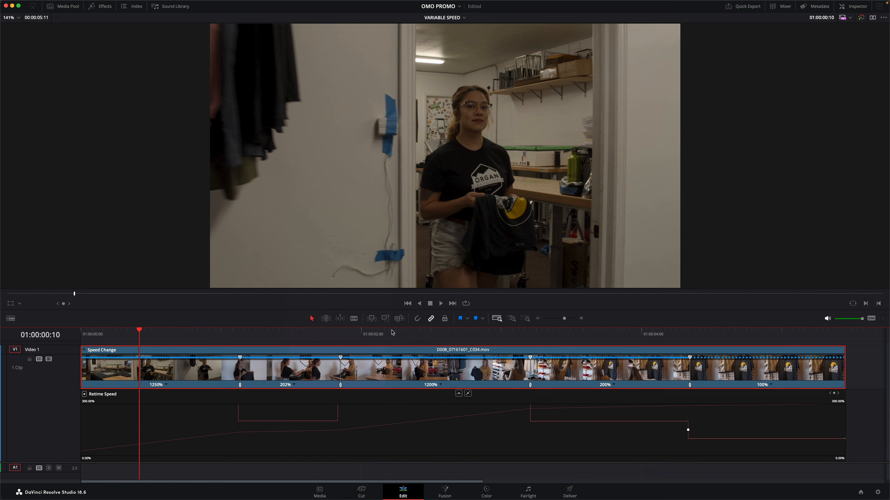
{"action": "left_click_drag", "start_coordinate": [404, 311], "coordinate": [406, 269]}
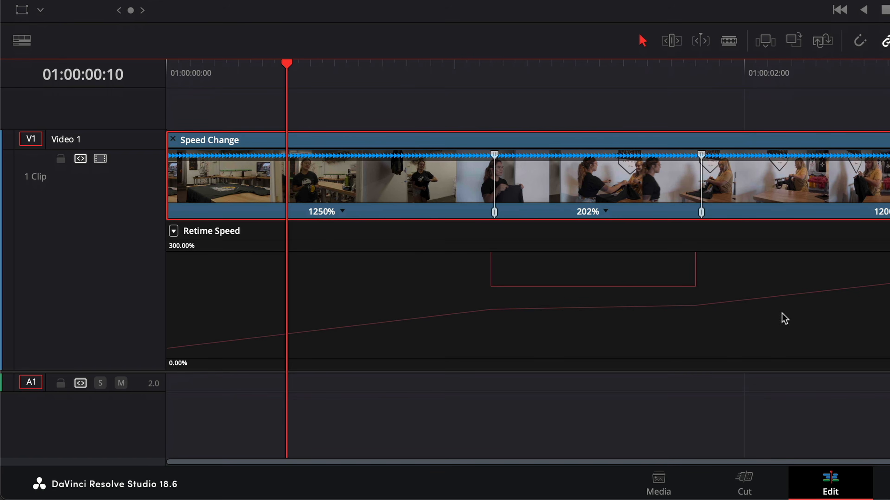
{"action": "left_click_drag", "start_coordinate": [187, 248], "coordinate": [337, 254]}
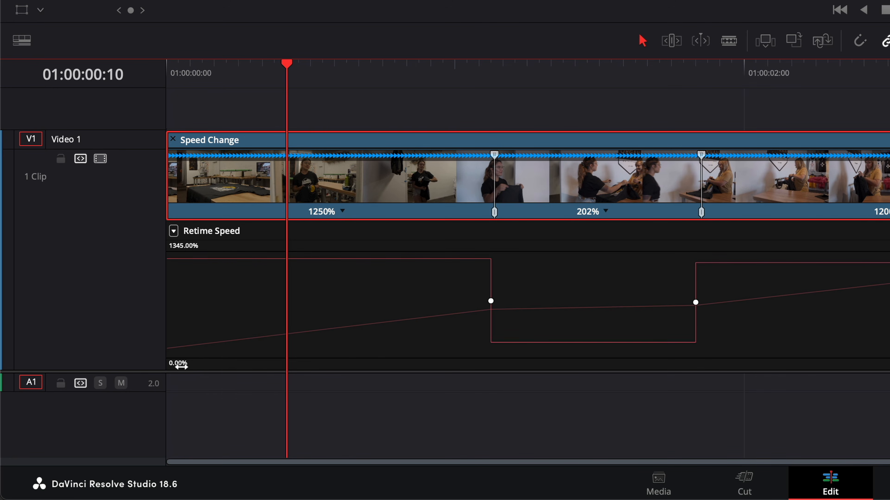
{"action": "left_click_drag", "start_coordinate": [181, 366], "coordinate": [192, 367]}
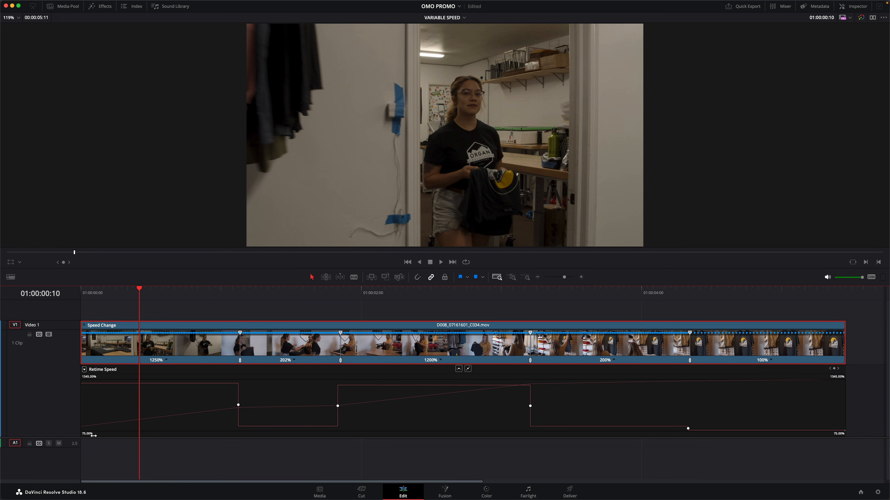
Make Retime Speed the active curve and hide the Retime Frame curve.
{"action": "left_click", "coordinate": [190, 416]}
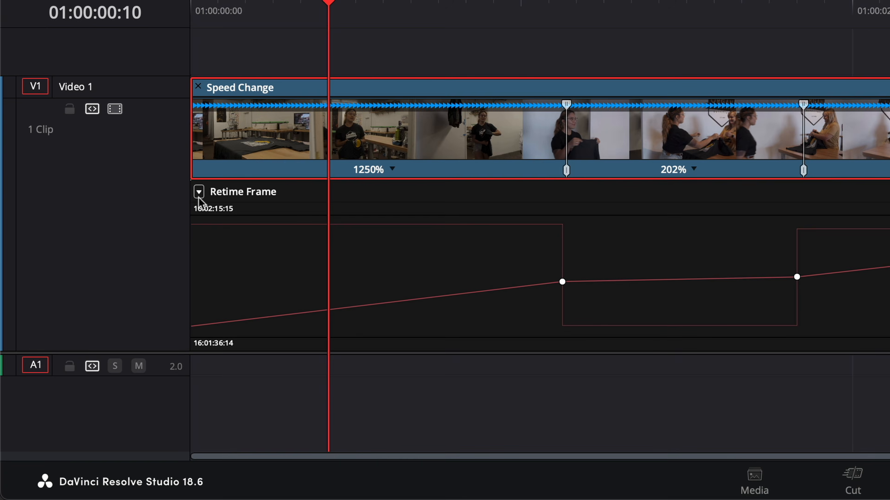
{"action": "left_click", "coordinate": [84, 370]}
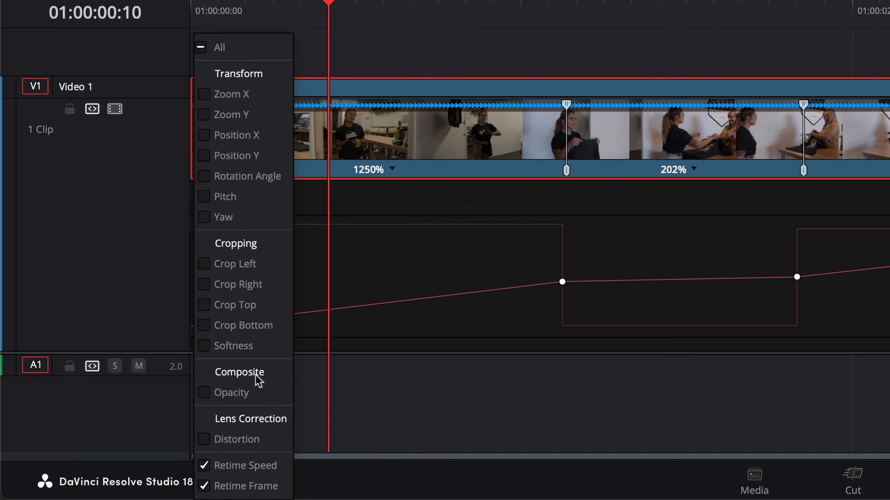
{"action": "left_click", "coordinate": [272, 470]}
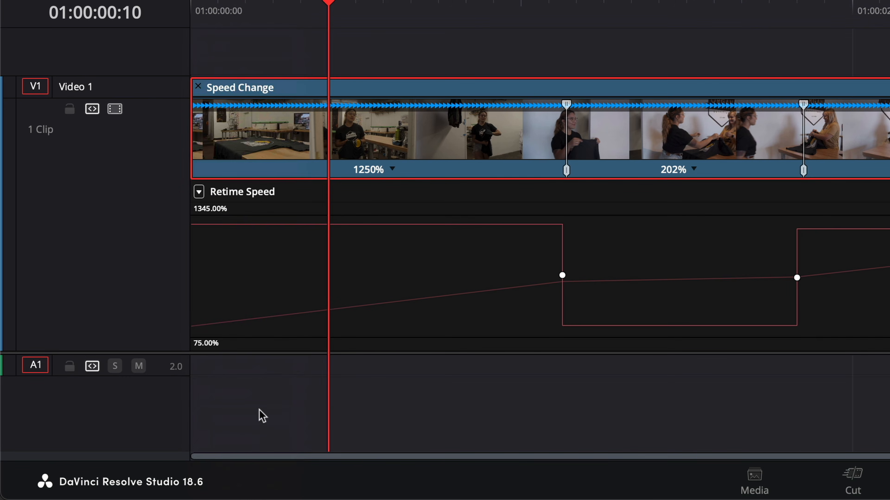
{"action": "left_click", "coordinate": [199, 191]}
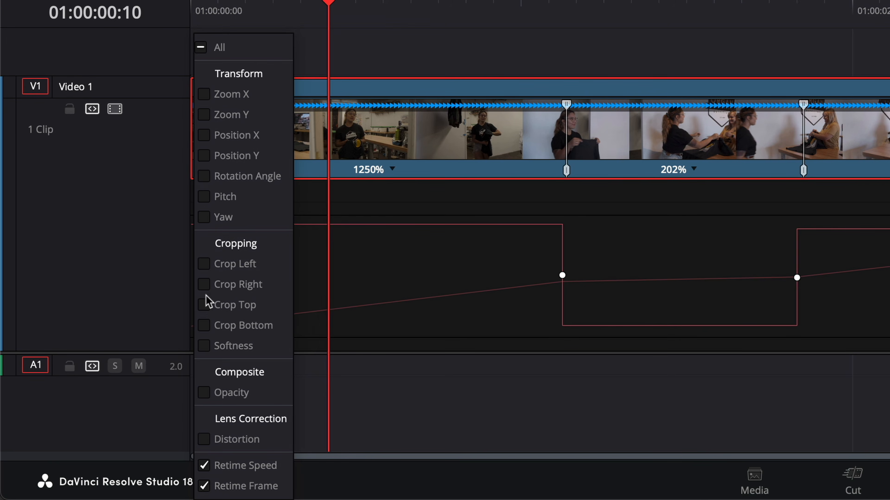
{"action": "left_click", "coordinate": [204, 487]}
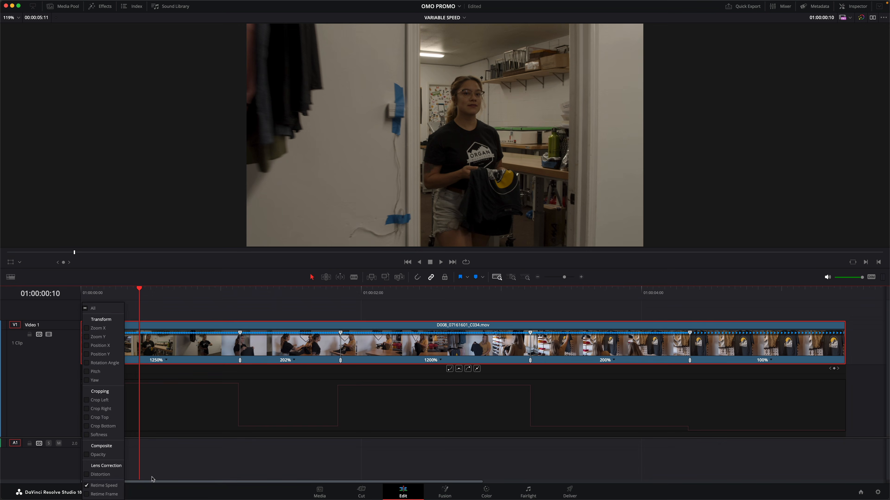
{"action": "left_click", "coordinate": [402, 423]}
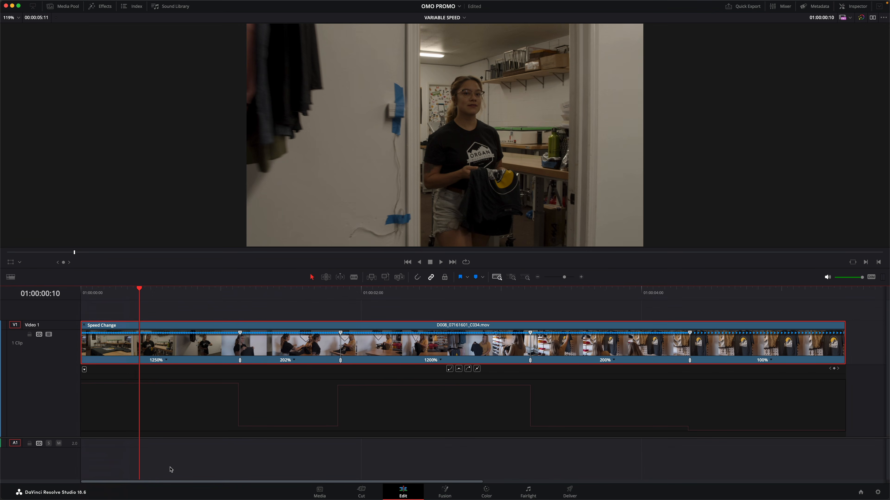
{"action": "left_click", "coordinate": [238, 406]}
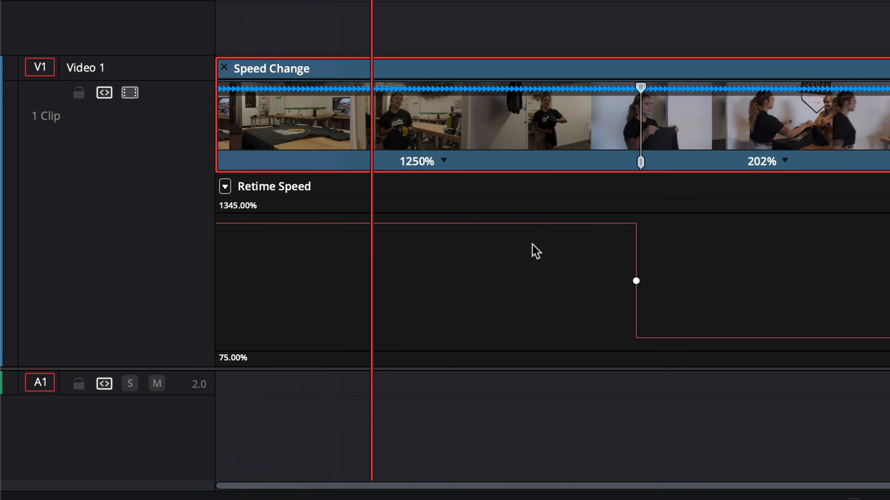
Raise the third segment's line on the Retime Speed curve to 1254%.
{"action": "mouse_move", "coordinate": [196, 383]}
{"action": "mouse_move", "coordinate": [750, 339]}
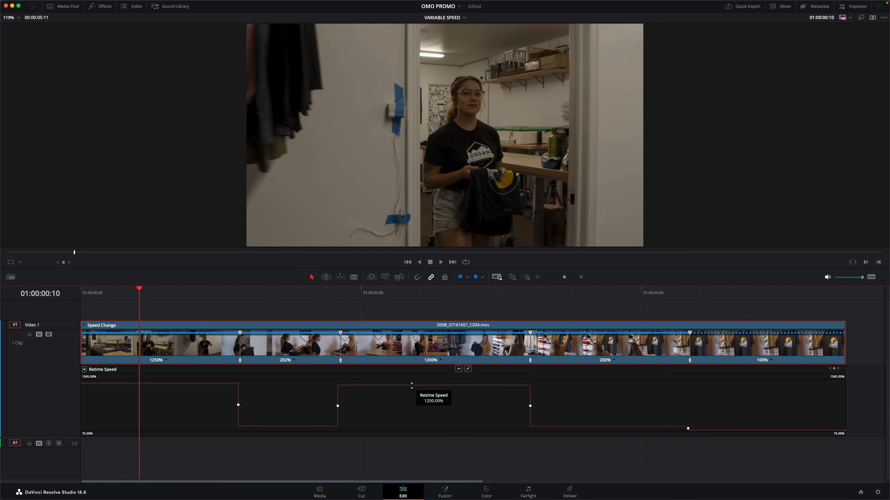
{"action": "left_click_drag", "start_coordinate": [411, 390], "coordinate": [410, 377]}
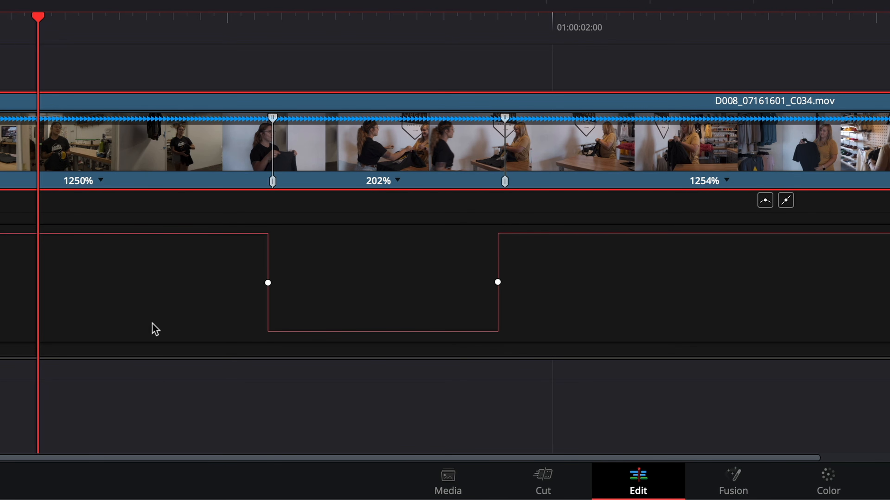
Smooth the first speed point on the curve and lengthen its handles for a more gradual transition.
{"action": "left_click", "coordinate": [267, 283]}
{"action": "left_click", "coordinate": [765, 201]}
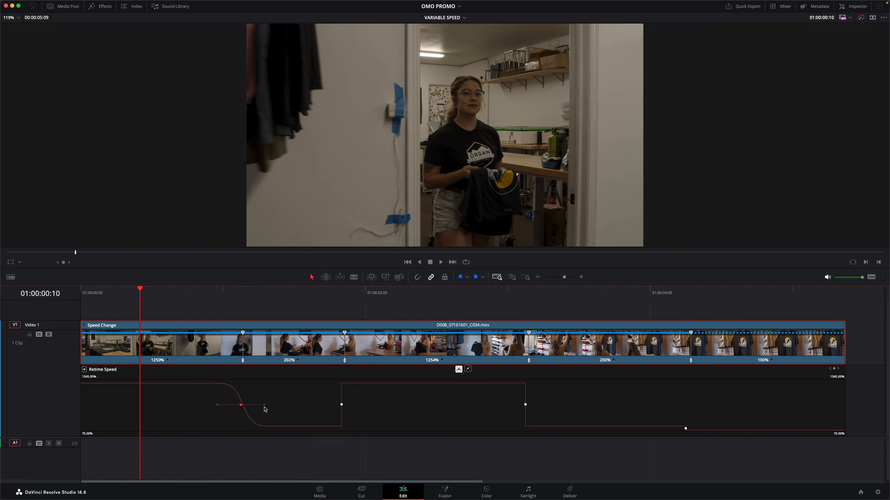
{"action": "left_click_drag", "start_coordinate": [265, 405], "coordinate": [293, 405]}
Smooth the curve at the remaining three speed points.
{"action": "left_click", "coordinate": [459, 369]}
{"action": "left_click", "coordinate": [458, 369]}
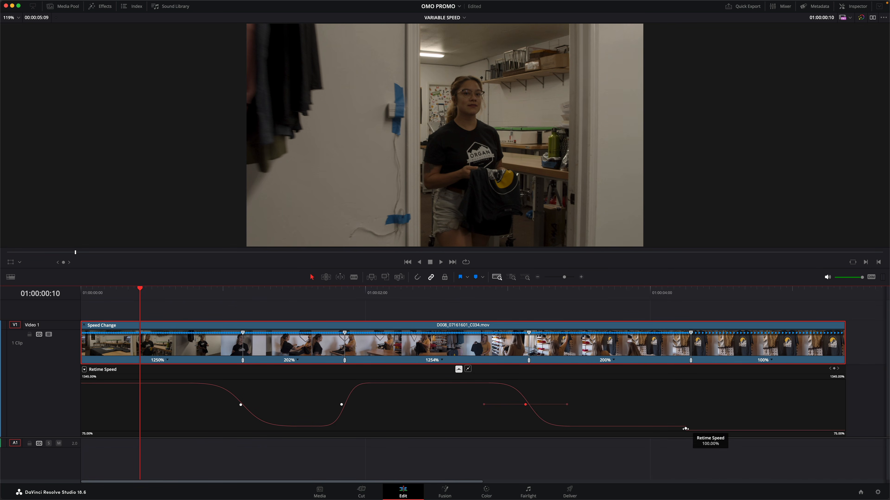
{"action": "left_click", "coordinate": [686, 428]}
{"action": "left_click", "coordinate": [459, 369]}
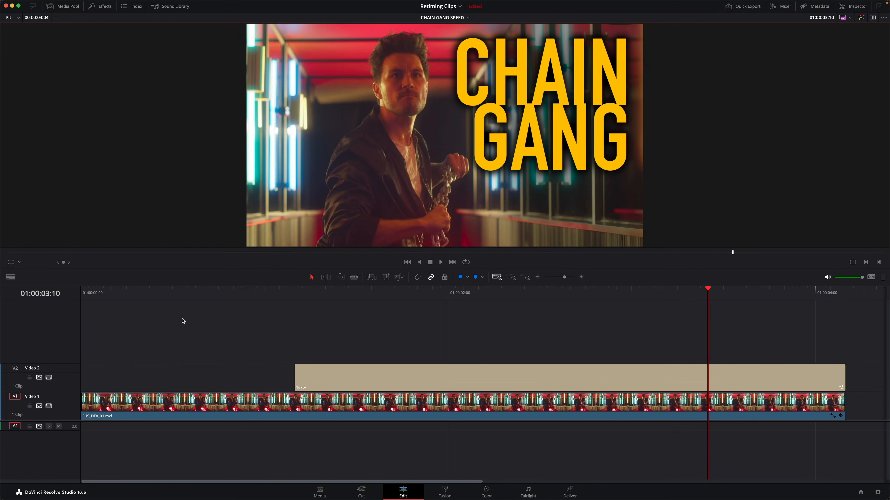
Play back the CHAIN GANG SPEED timeline from its beginning.
{"action": "left_click_drag", "start_coordinate": [110, 298], "coordinate": [81, 299]}
{"action": "key", "text": "space"}
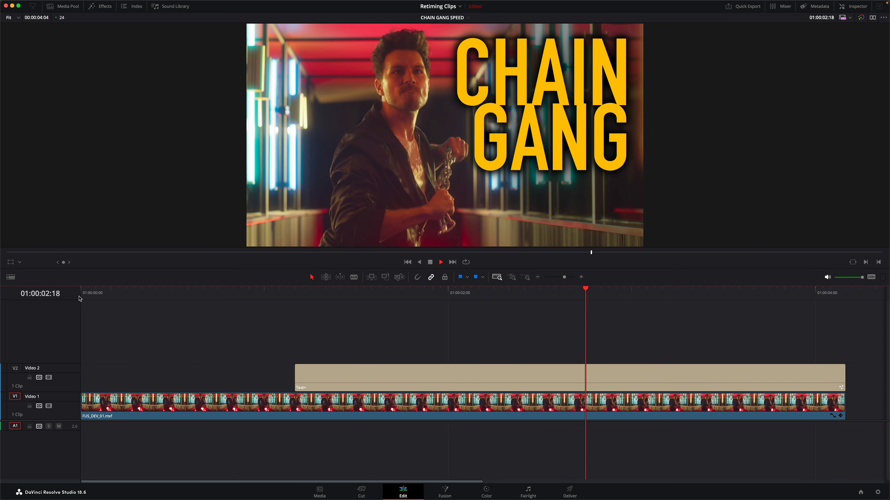
{"action": "key", "text": "space"}
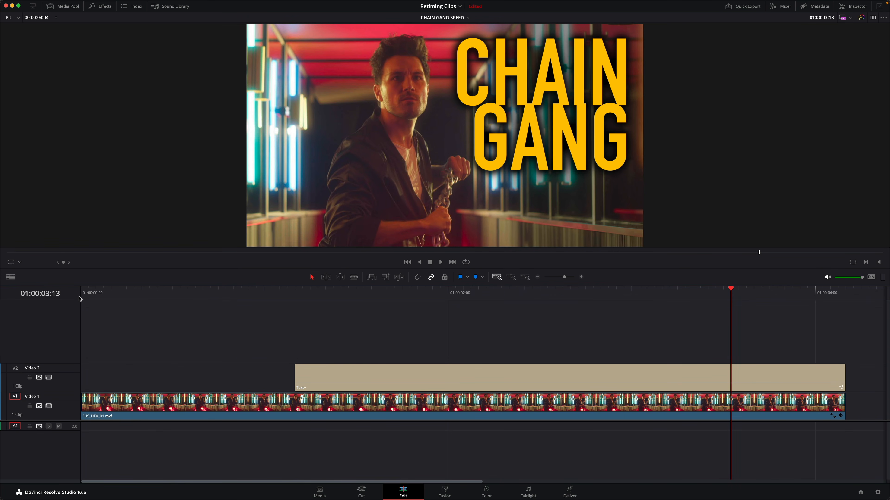
Add a freeze frame to FUS_DEV_01.mxf at 01:00:01:04, where the title starts, and extend it almost to the title's end.
{"action": "left_click", "coordinate": [298, 300]}
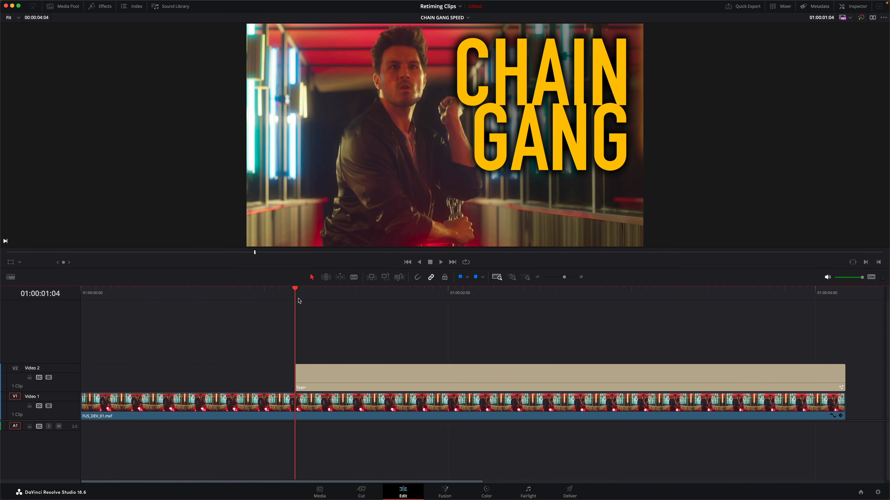
{"action": "left_click", "coordinate": [318, 403]}
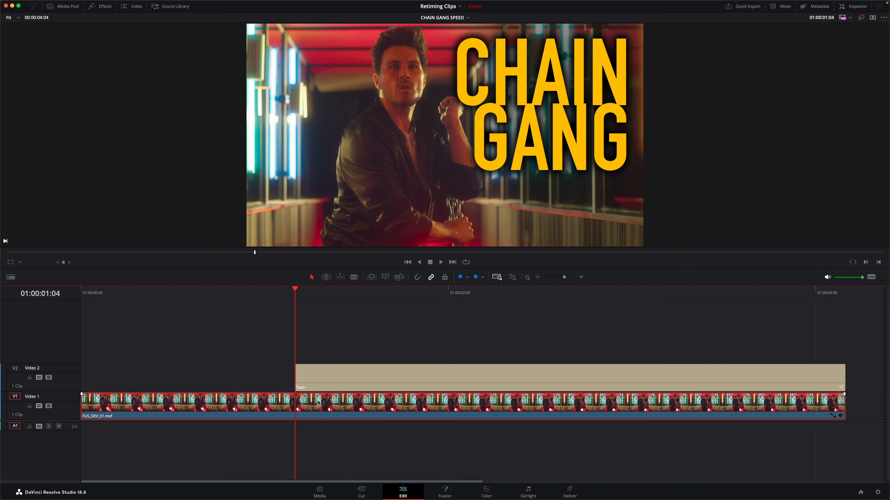
{"action": "key", "text": "super+r"}
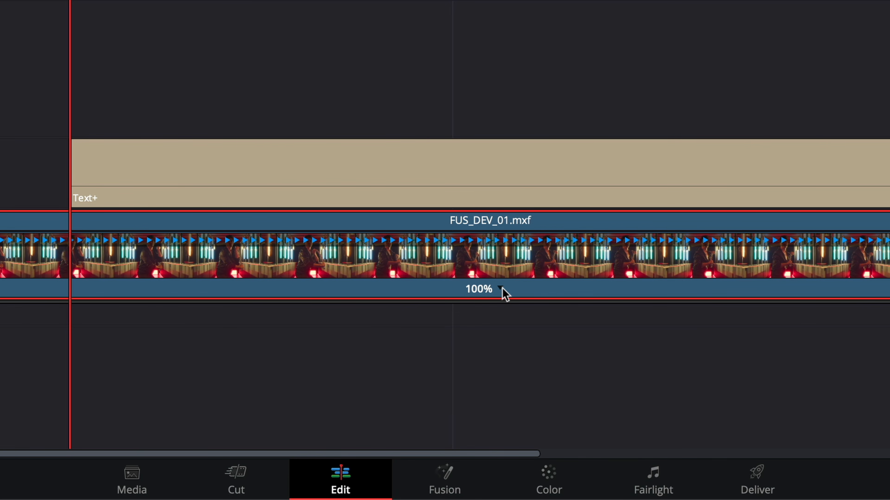
{"action": "left_click", "coordinate": [500, 289]}
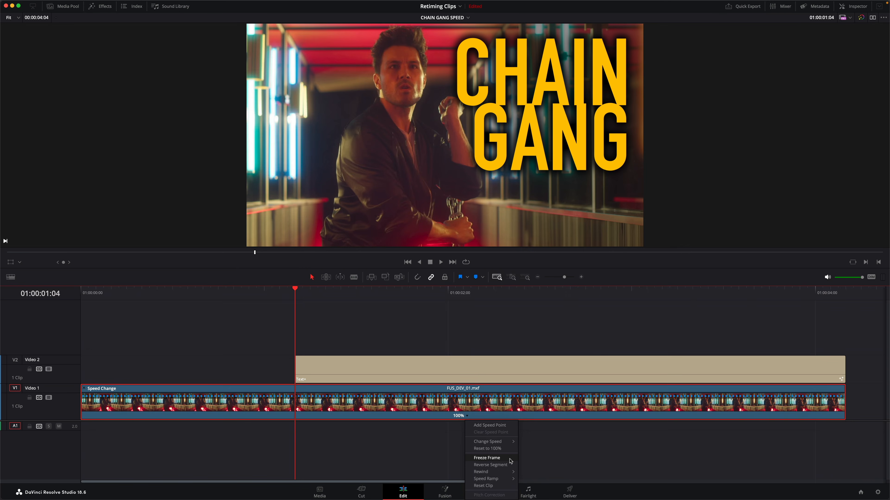
{"action": "left_click", "coordinate": [490, 459]}
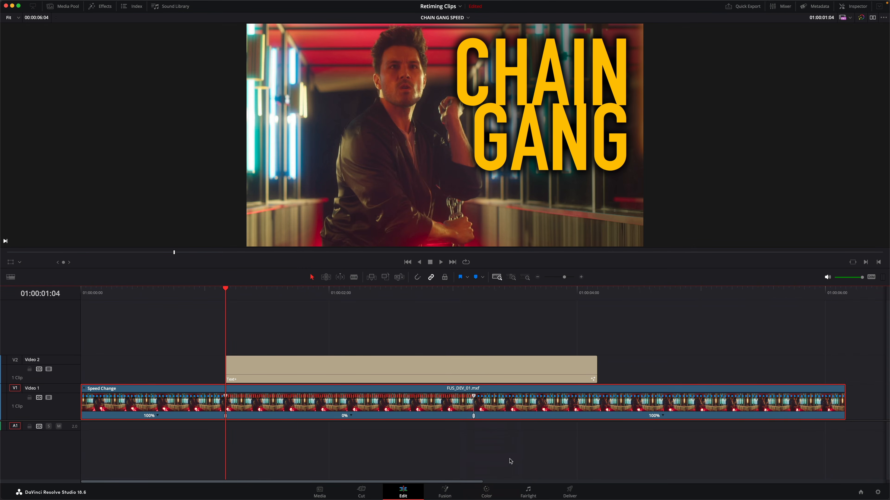
{"action": "left_click_drag", "start_coordinate": [473, 396], "coordinate": [591, 392]}
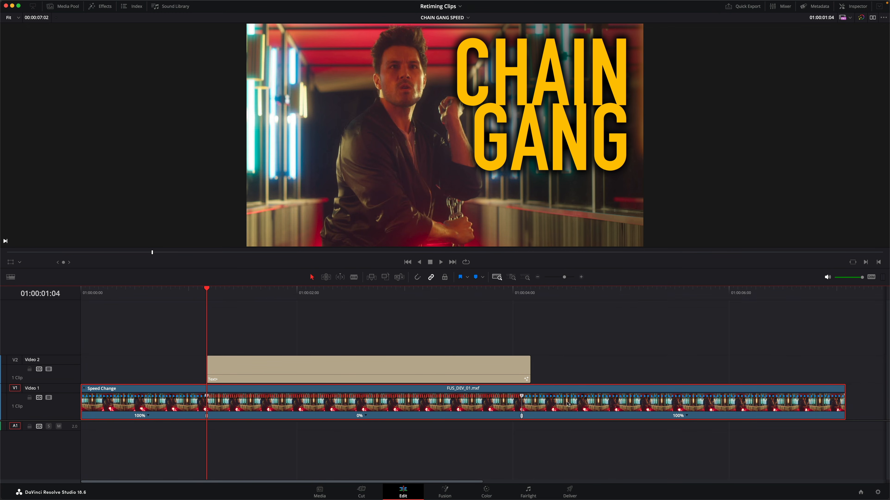
Show the retime curve for FUS_DEV_01.mxf and scale the Retime Speed graph's range from -85% to 115%.
{"action": "right_click", "coordinate": [441, 413]}
{"action": "left_click", "coordinate": [490, 330]}
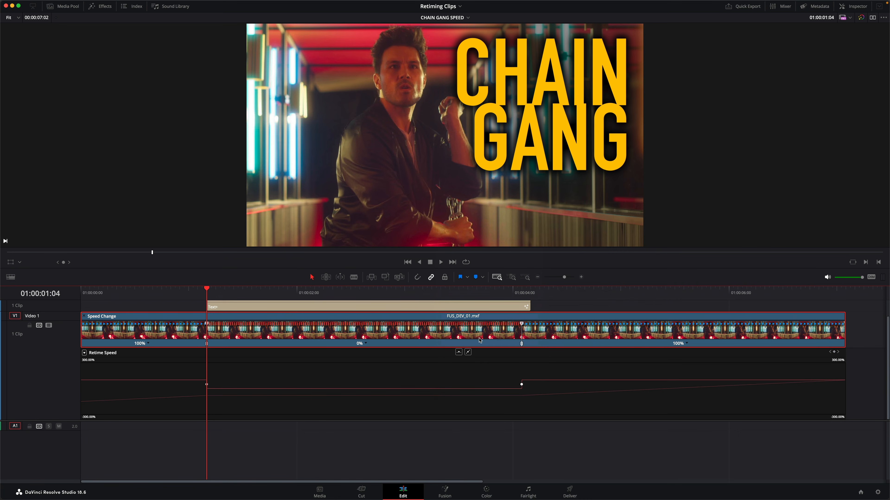
{"action": "left_click_drag", "start_coordinate": [87, 360], "coordinate": [76, 360]}
{"action": "left_click_drag", "start_coordinate": [90, 416], "coordinate": [115, 417]}
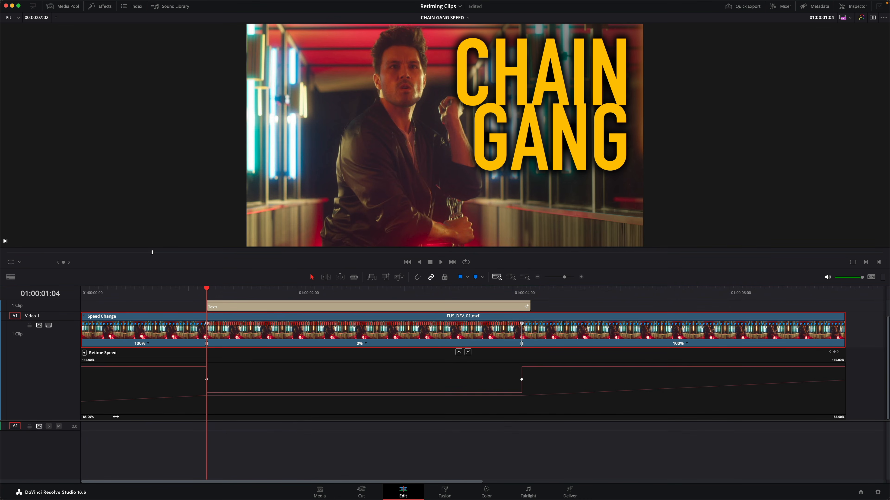
Smooth both speed points around the freeze frame and play the result from the beginning of the timeline.
{"action": "left_click", "coordinate": [457, 353]}
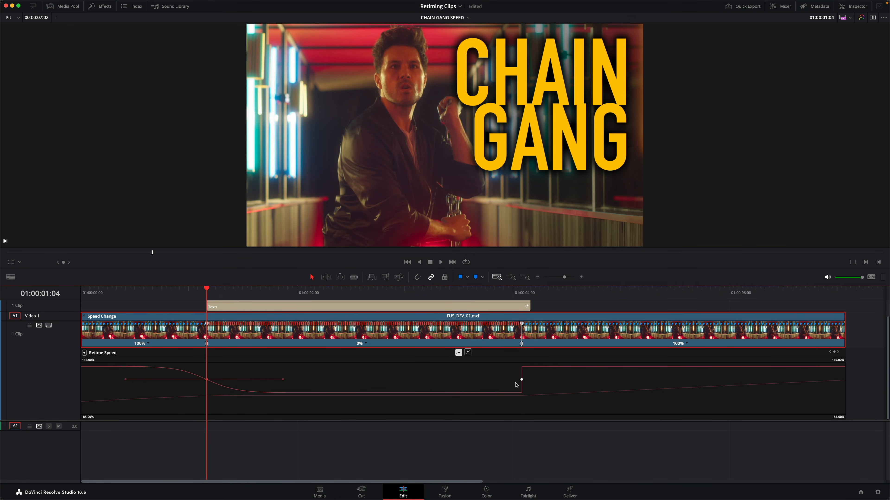
{"action": "left_click", "coordinate": [458, 353]}
{"action": "left_click_drag", "start_coordinate": [194, 290], "coordinate": [67, 299]}
{"action": "key", "text": "space"}
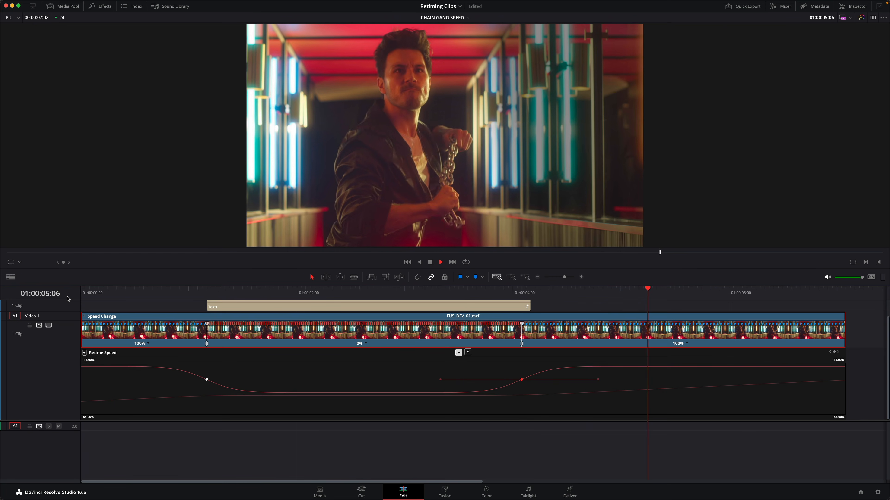
{"action": "key", "text": "space"}
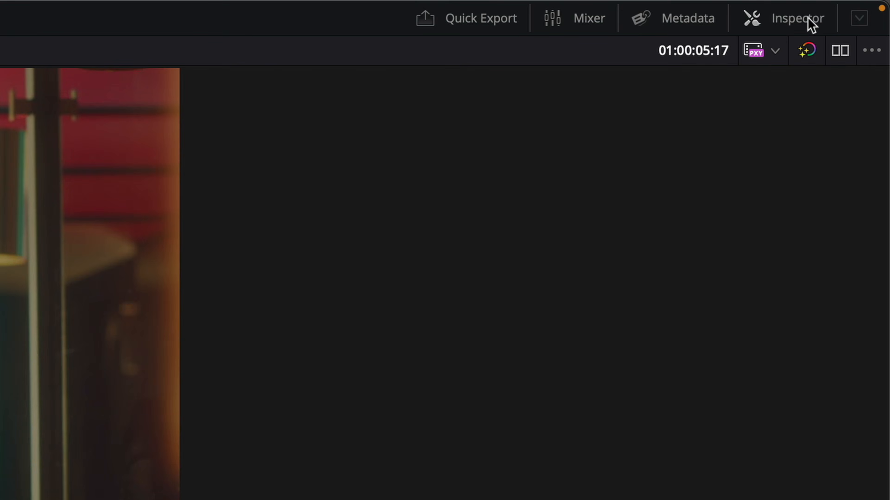
Set the clip's Retime Process to Optical Flow in its Retime and Scaling settings.
{"action": "left_click", "coordinate": [857, 6]}
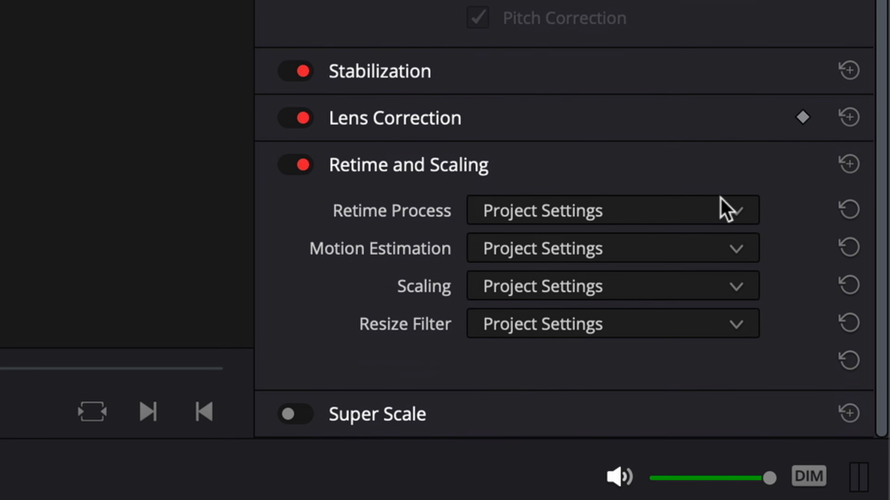
{"action": "left_click", "coordinate": [724, 210]}
{"action": "left_click", "coordinate": [737, 352]}
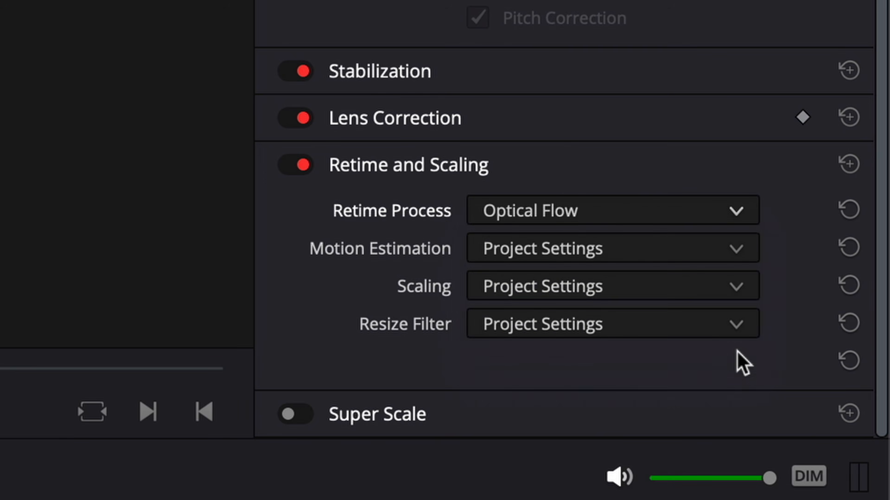
Show retime controls on 06 ST MAARTEN 2.mov and add speed points at 01:00:36:16 and just past 01:00:38:00.
{"action": "key", "text": "space"}
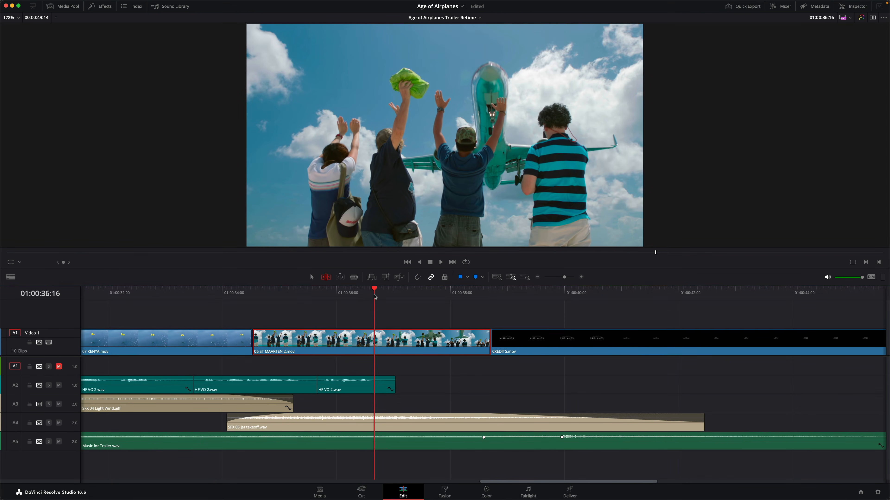
{"action": "key", "text": "super+r"}
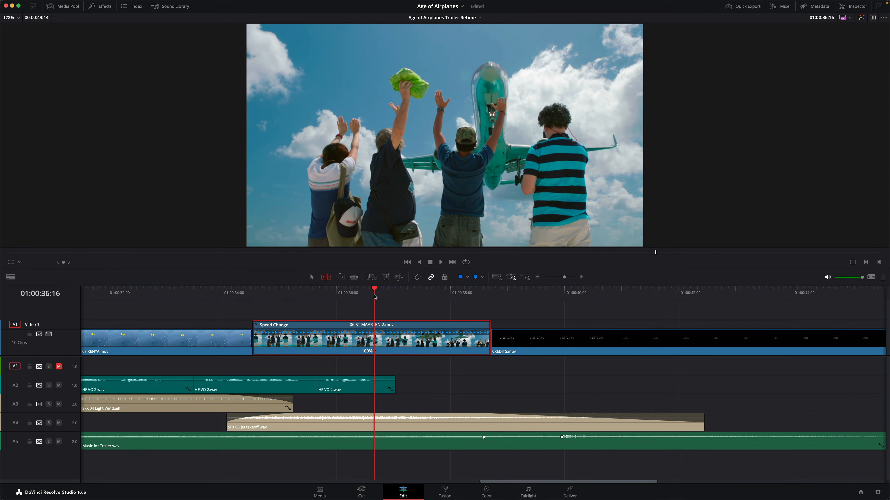
{"action": "key", "text": "super+["}
{"action": "left_click_drag", "start_coordinate": [374, 296], "coordinate": [469, 293]}
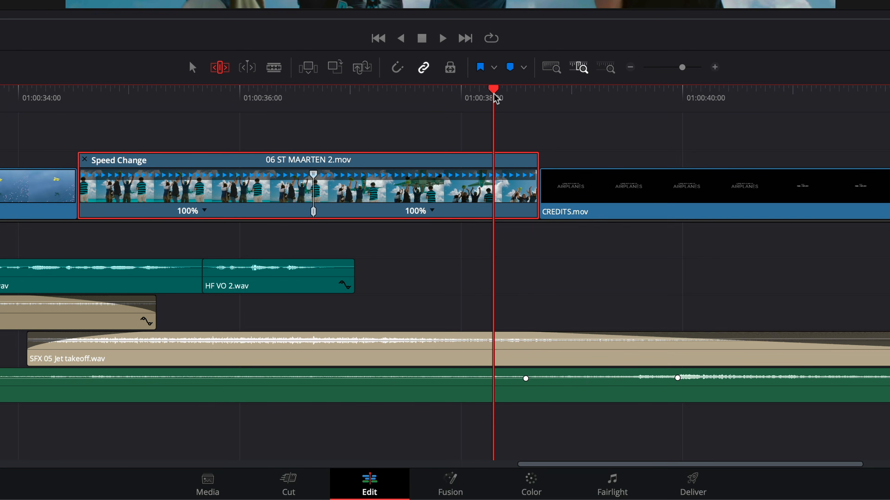
{"action": "key", "text": "super+["}
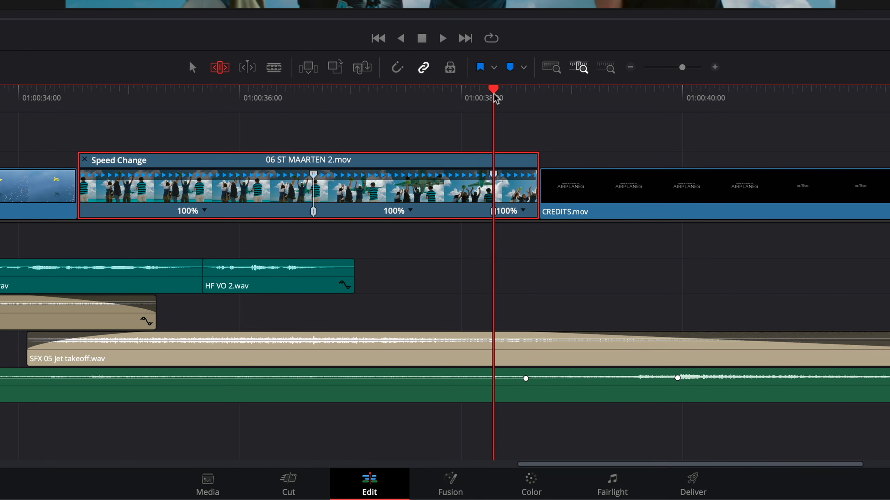
Apply a 200% rewind to the segment between the two speed points and play the clip from near its start.
{"action": "left_click", "coordinate": [411, 212]}
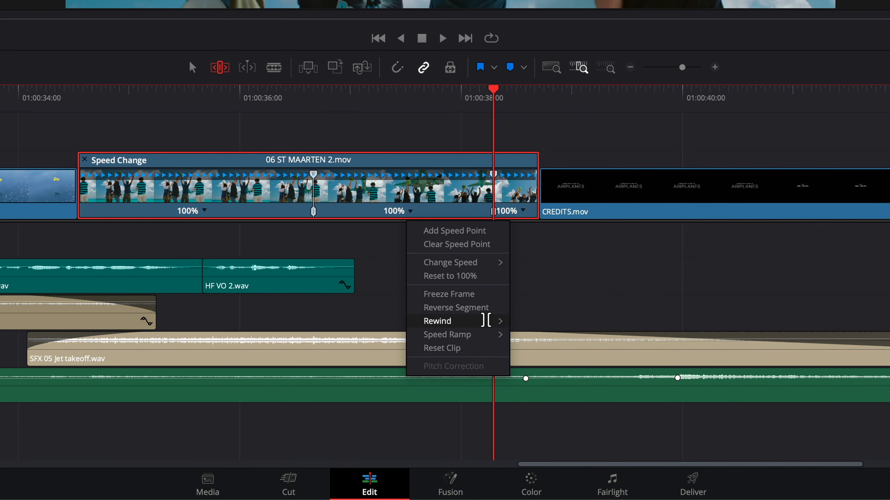
{"action": "mouse_move", "coordinate": [486, 321]}
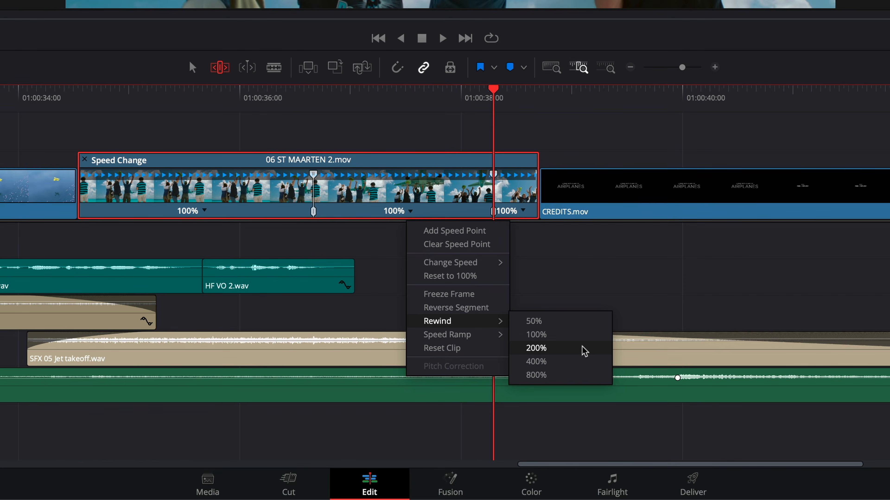
{"action": "left_click", "coordinate": [536, 348]}
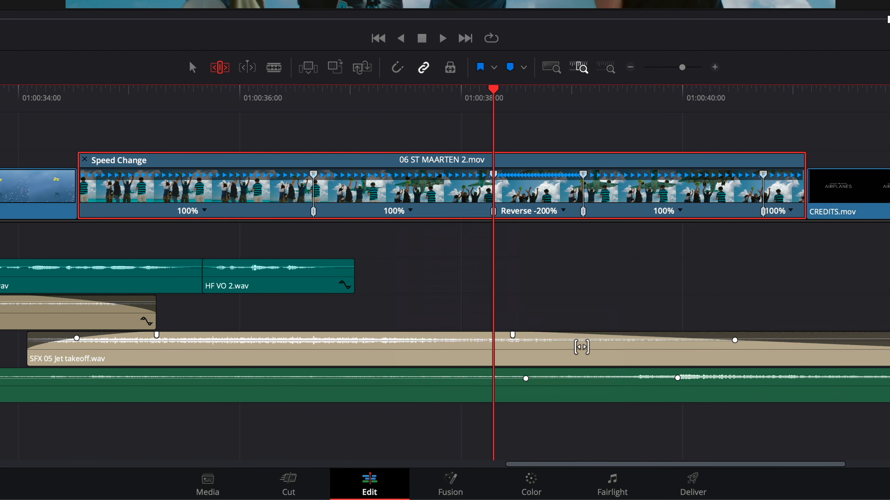
{"action": "left_click", "coordinate": [83, 103]}
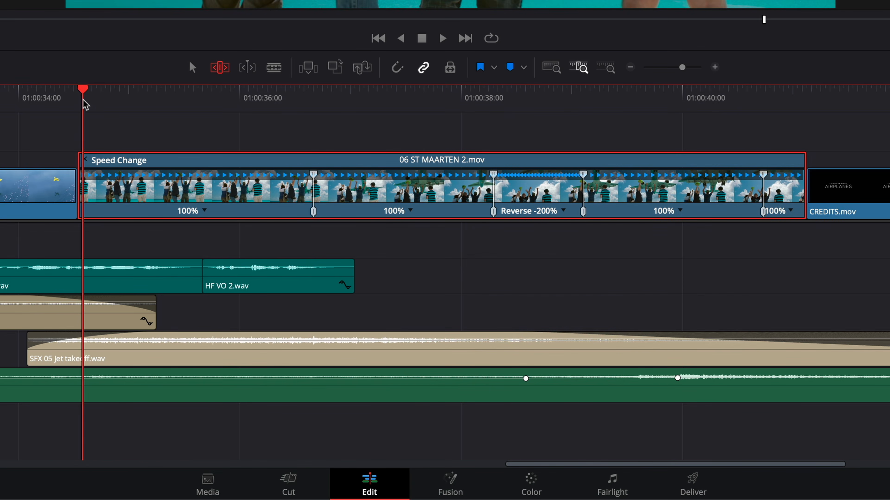
{"action": "key", "text": "space"}
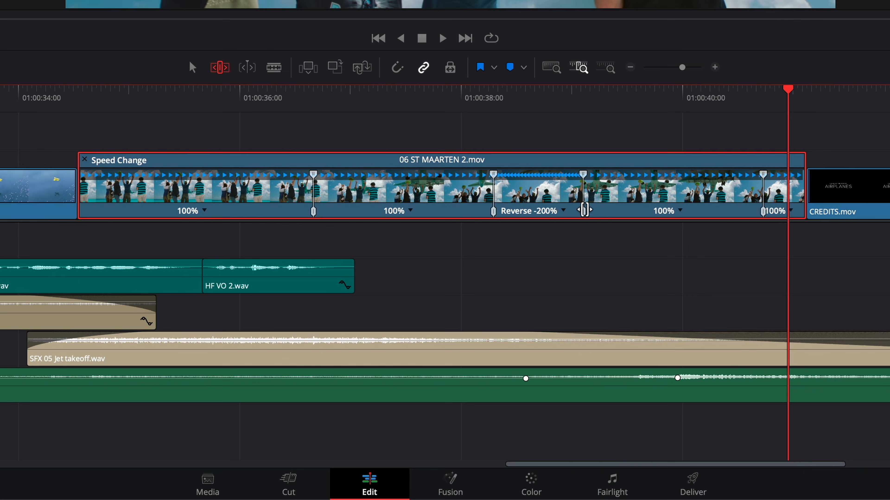
Extend the reversed segment's end to about 01:00:39:12 and return the playhead to 01:00:34:15.
{"action": "left_click_drag", "start_coordinate": [584, 211], "coordinate": [630, 209]}
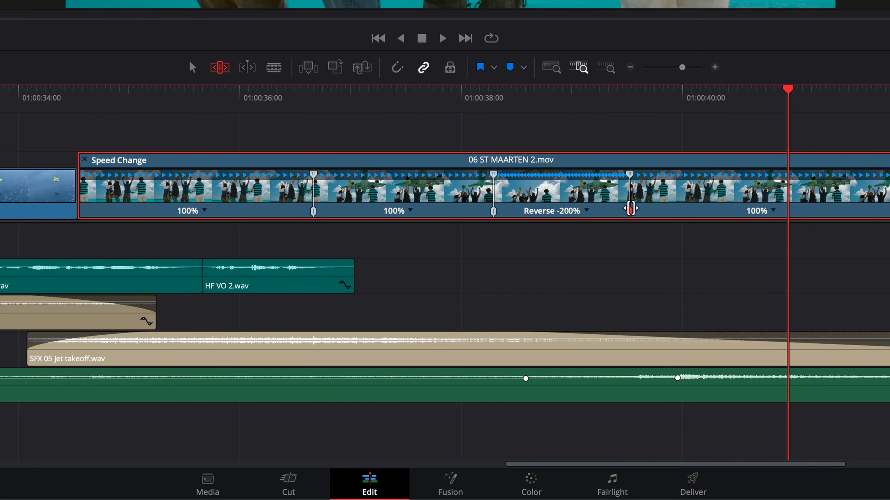
{"action": "left_click_drag", "start_coordinate": [366, 96], "coordinate": [101, 98]}
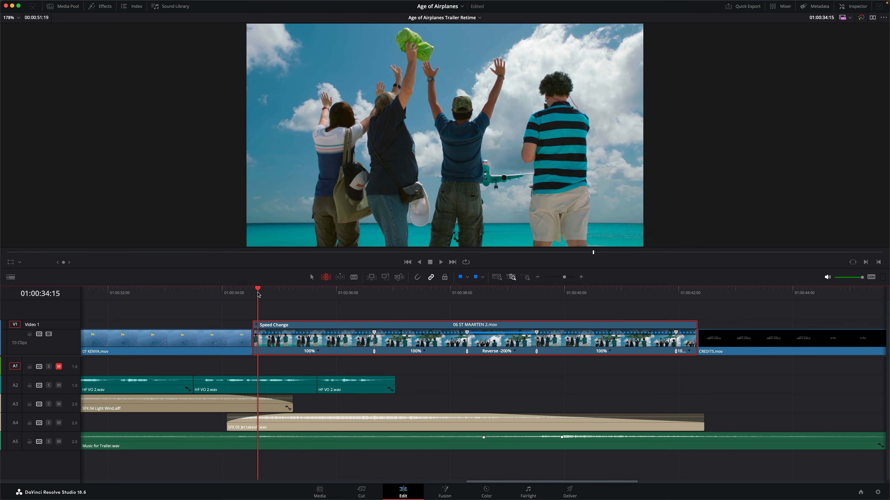